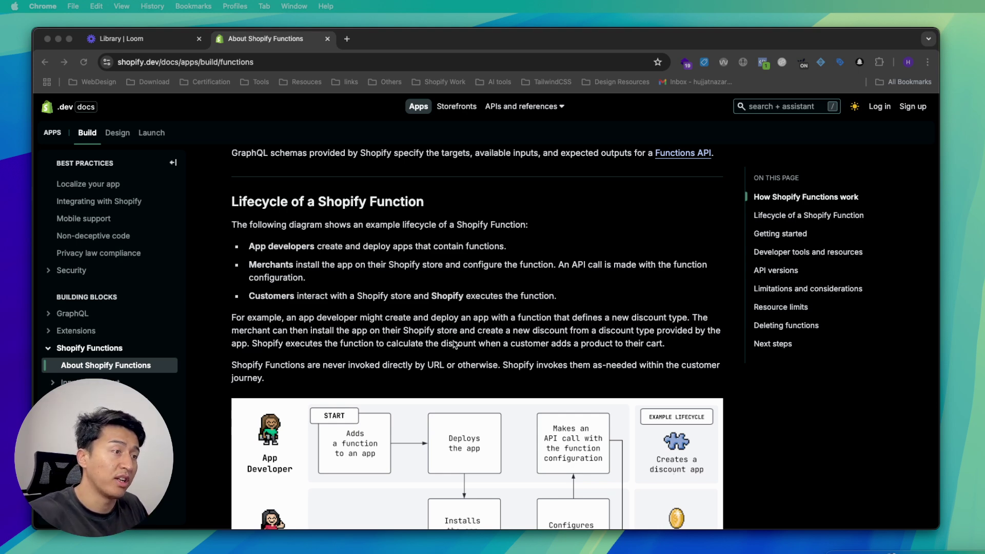
Read About Shopify Functions down to Getting started and Build a discount function, then switch to Zed
scroll(417, 343, down, 5)
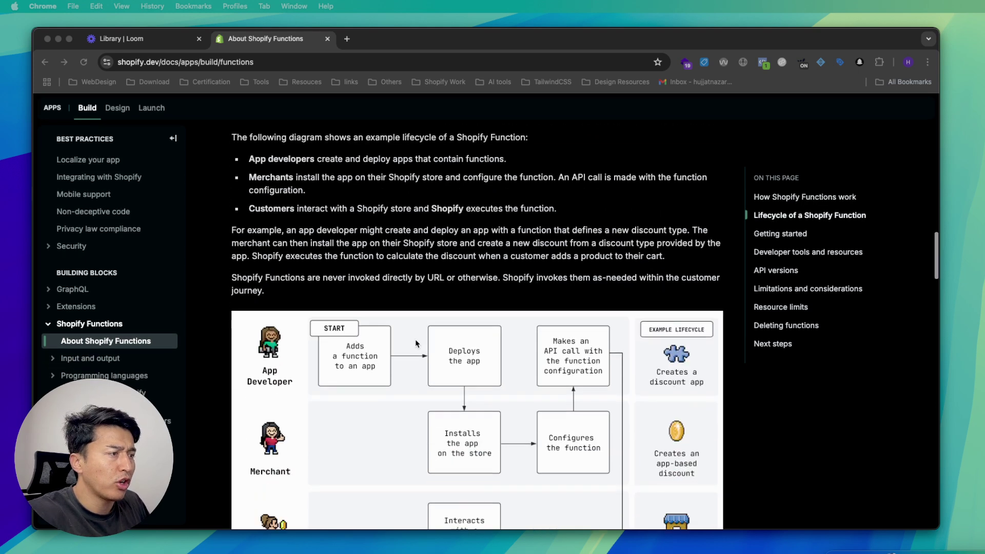
scroll(417, 343, down, 3)
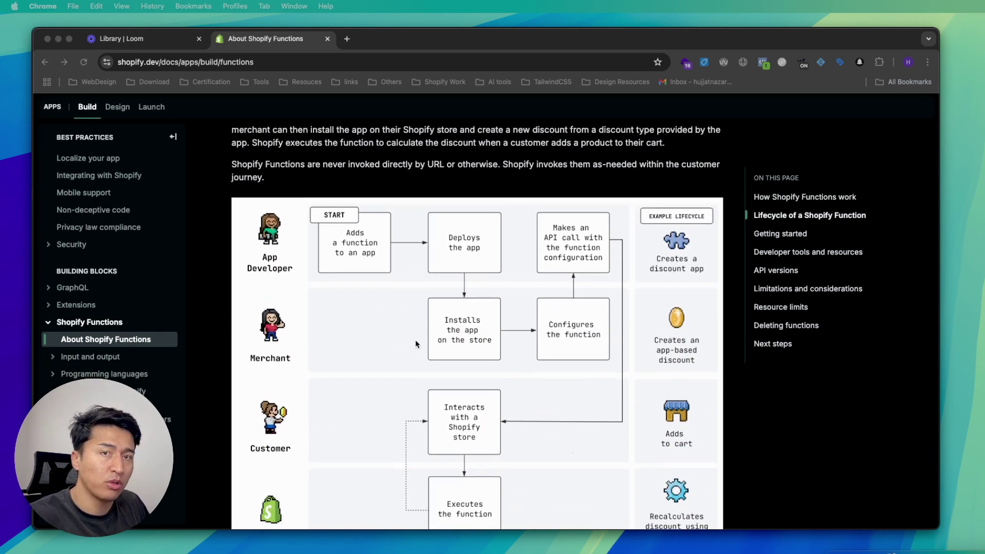
scroll(424, 362, down, 1)
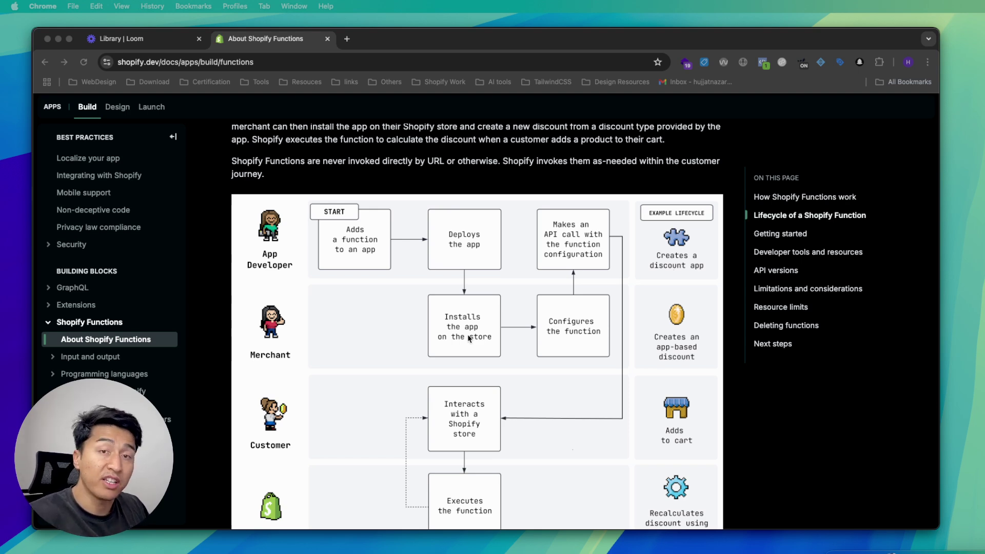
scroll(469, 338, down, 3)
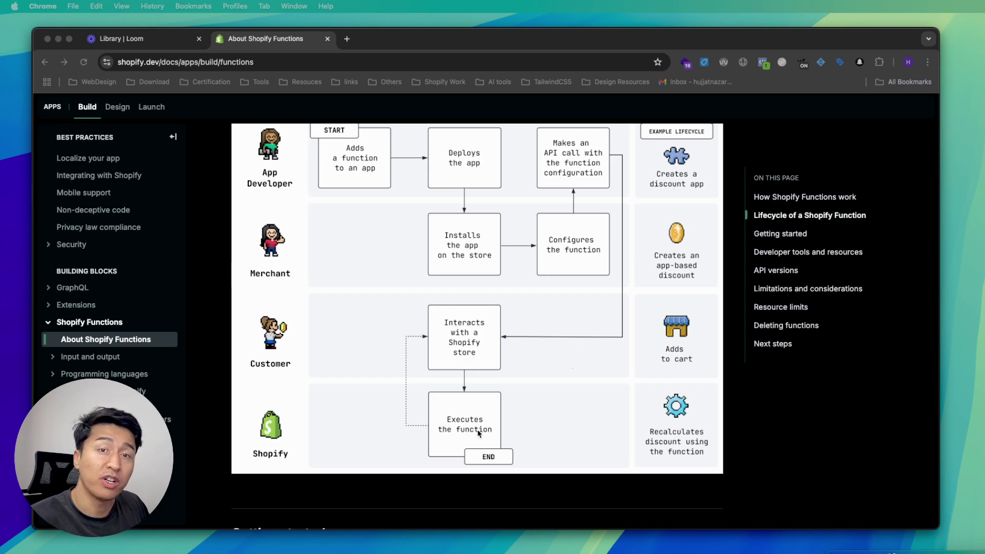
scroll(398, 386, up, 5)
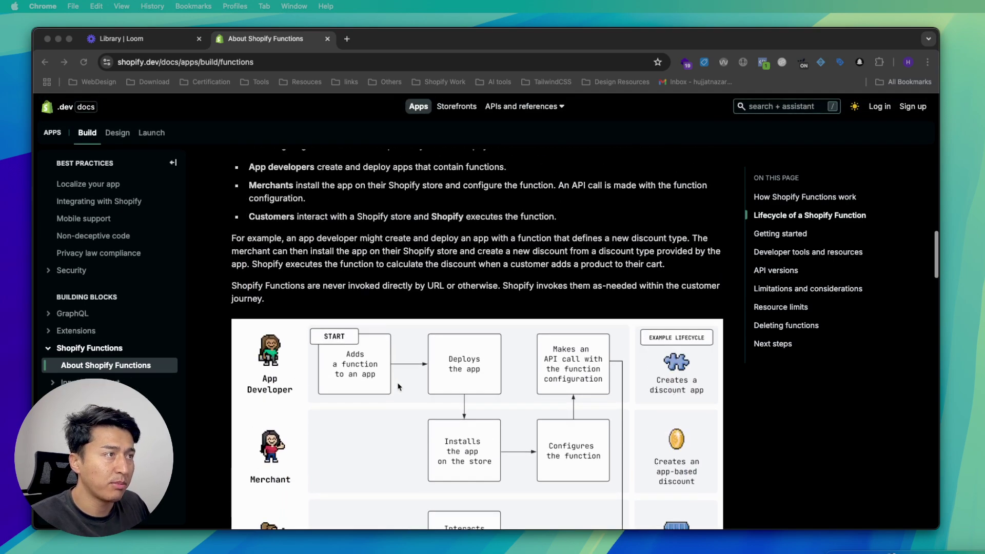
scroll(399, 387, down, 15)
scroll(399, 387, up, 5)
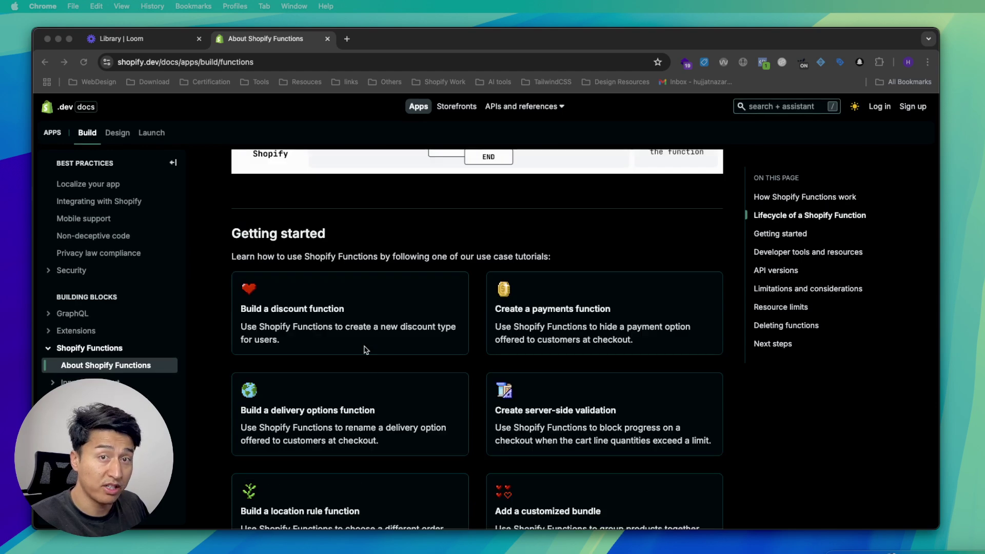
scroll(364, 348, down, 1)
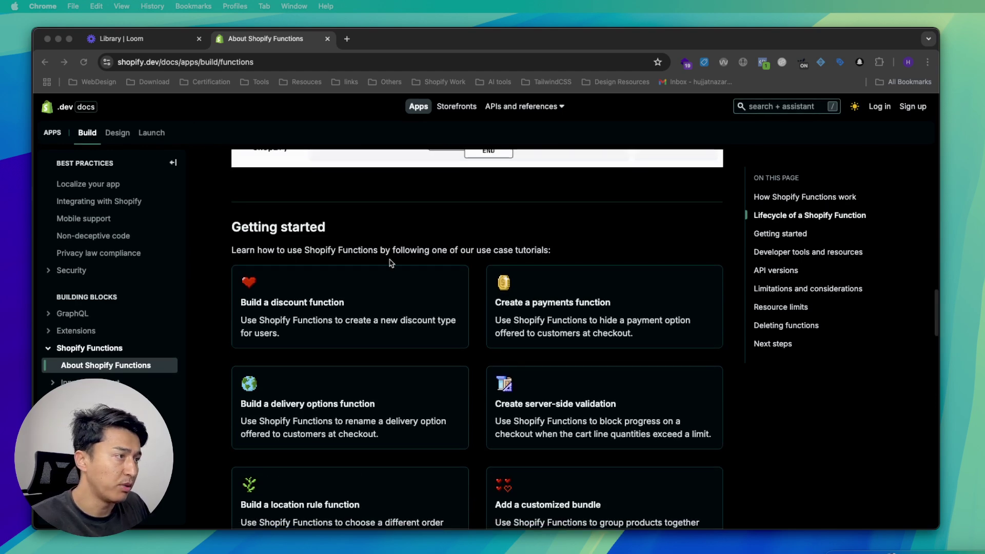
click(439, 257)
key(super+Tab)
key(super+Tab)
key(super+Tab)
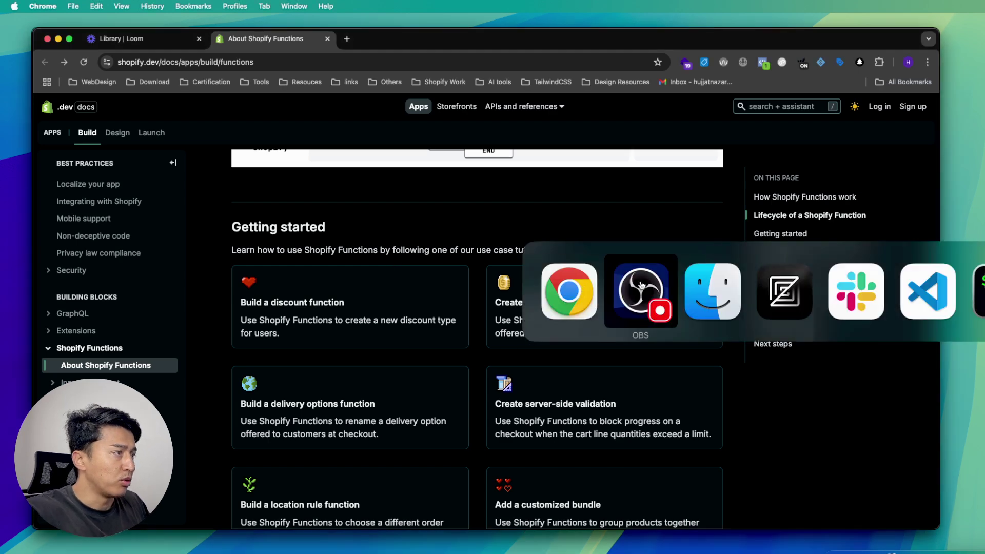
Review run.js returning EMPTY_DISCOUNT, collapse the product-discount-js folder, and focus the terminal
scroll(476, 281, up, 1)
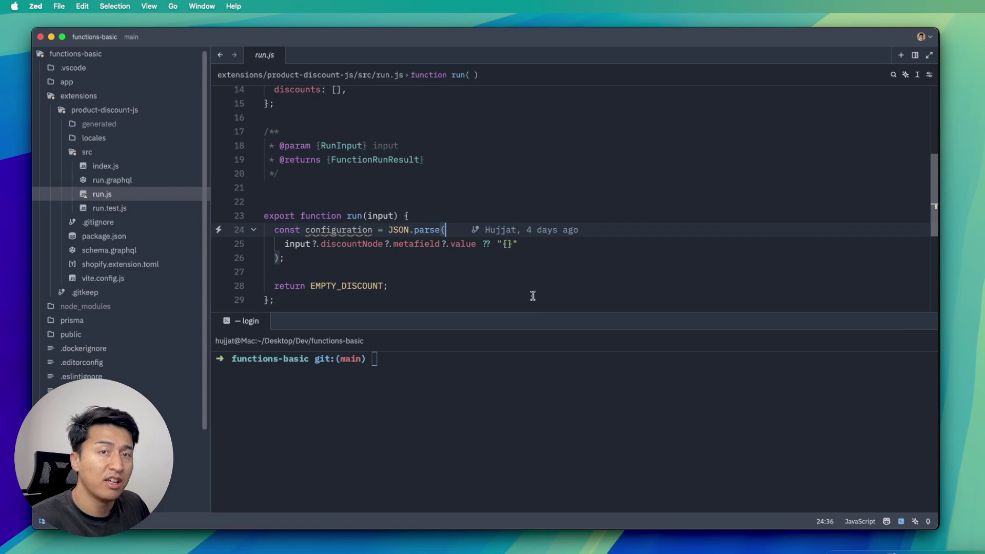
scroll(533, 295, up, 1)
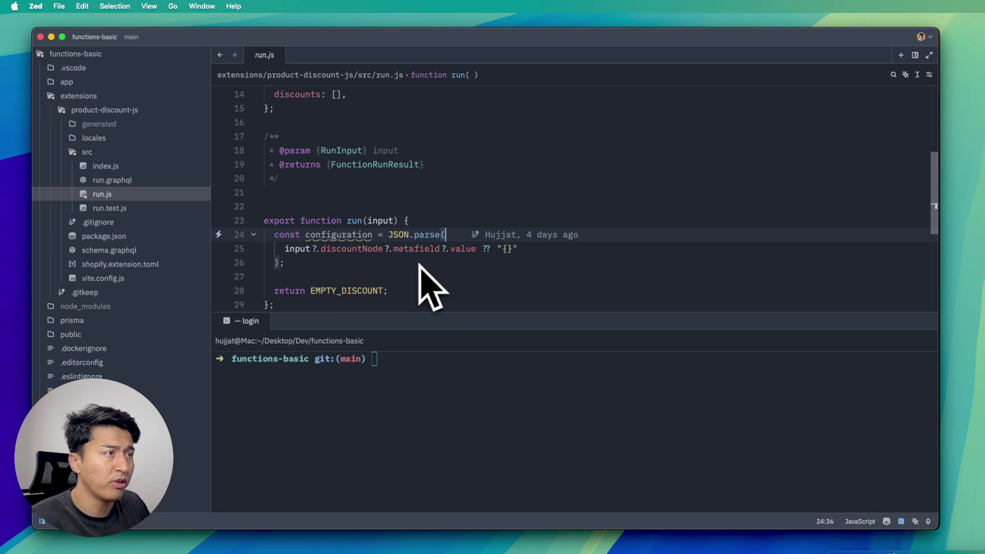
scroll(426, 277, up, 4)
scroll(421, 267, up, 3)
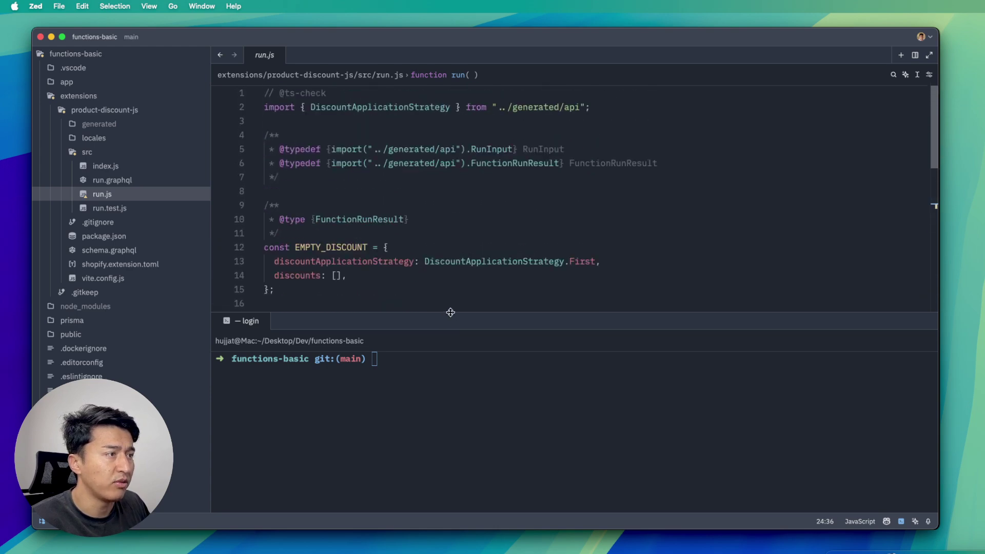
drag(447, 313, 447, 327)
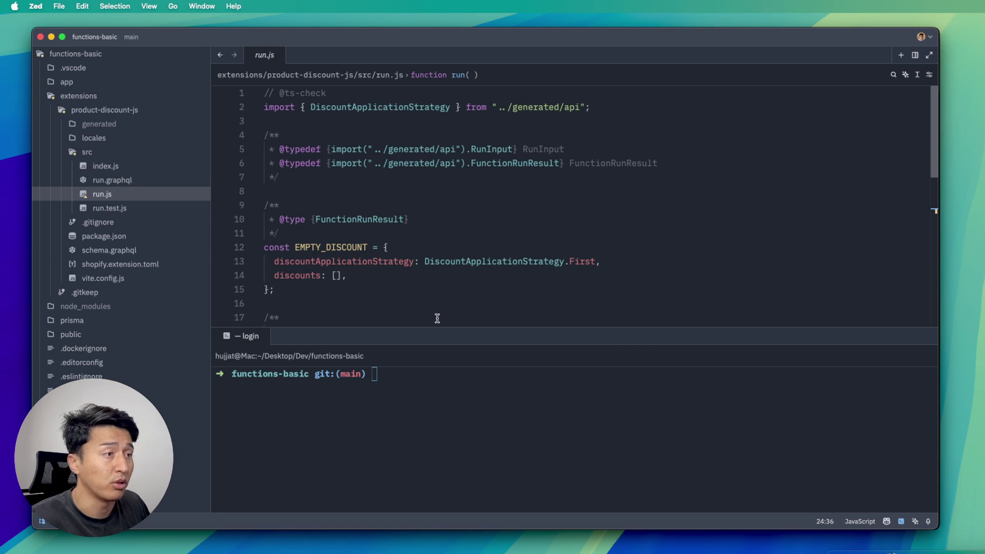
scroll(351, 237, down, 5)
scroll(351, 237, down, 2)
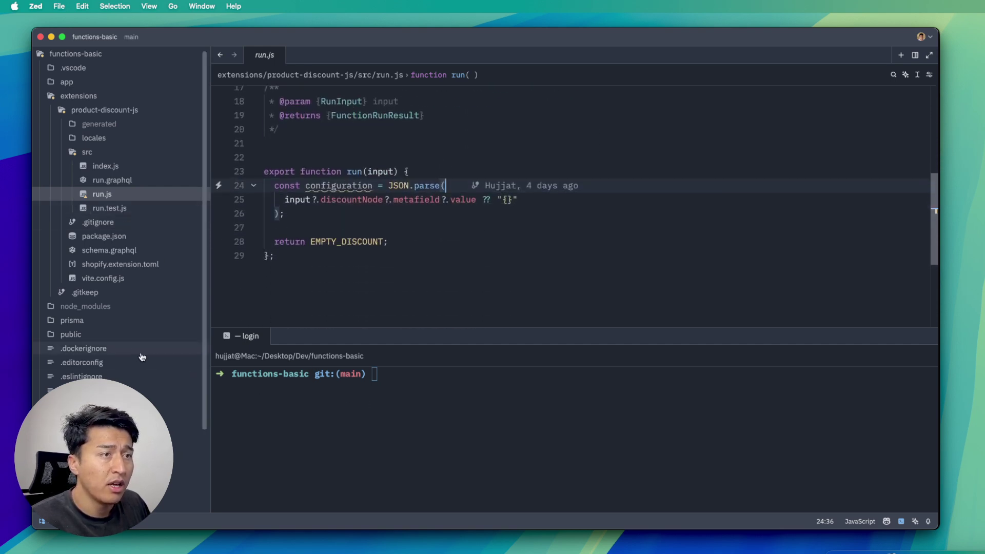
click(83, 111)
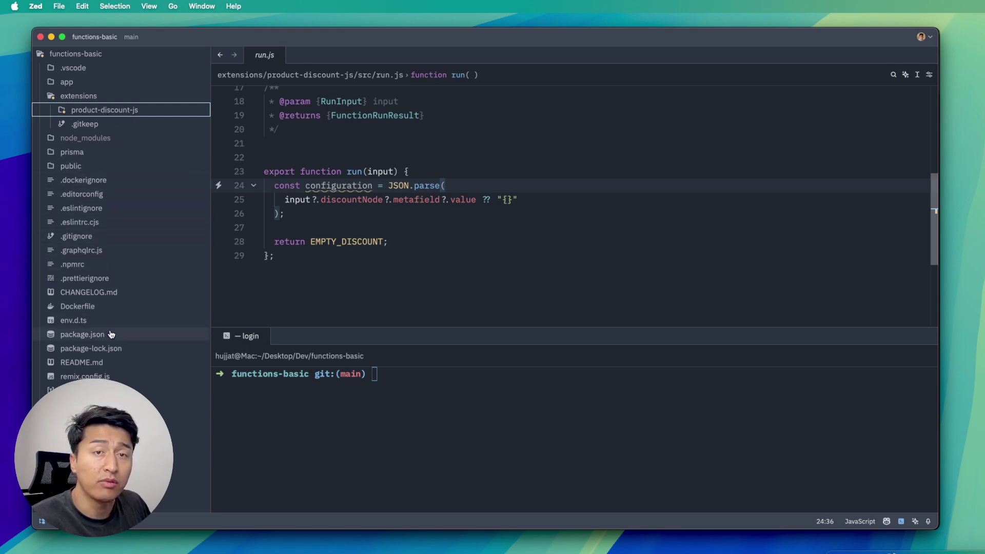
click(467, 447)
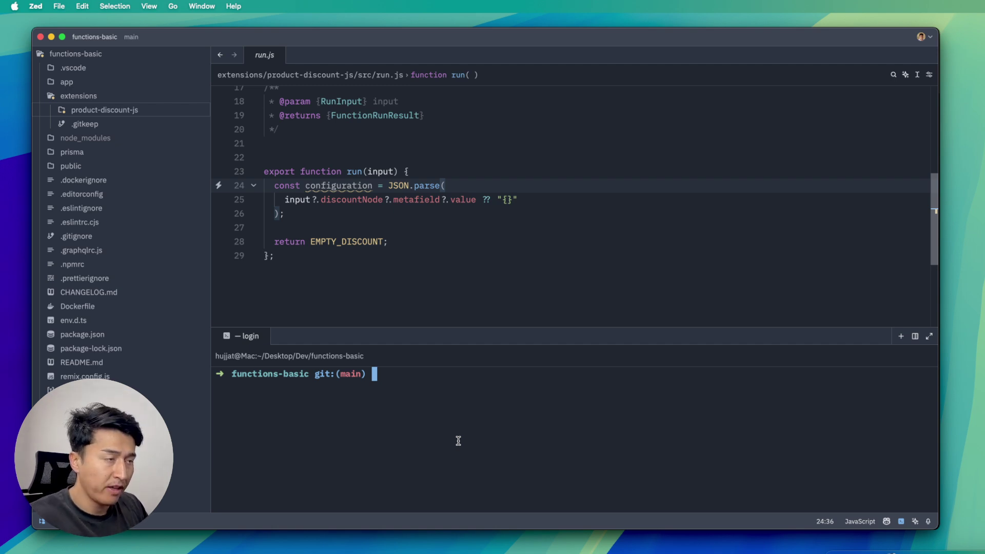
Run npm run deploy, including app configuration and releasing the new version with product-discount-js
text(npm)
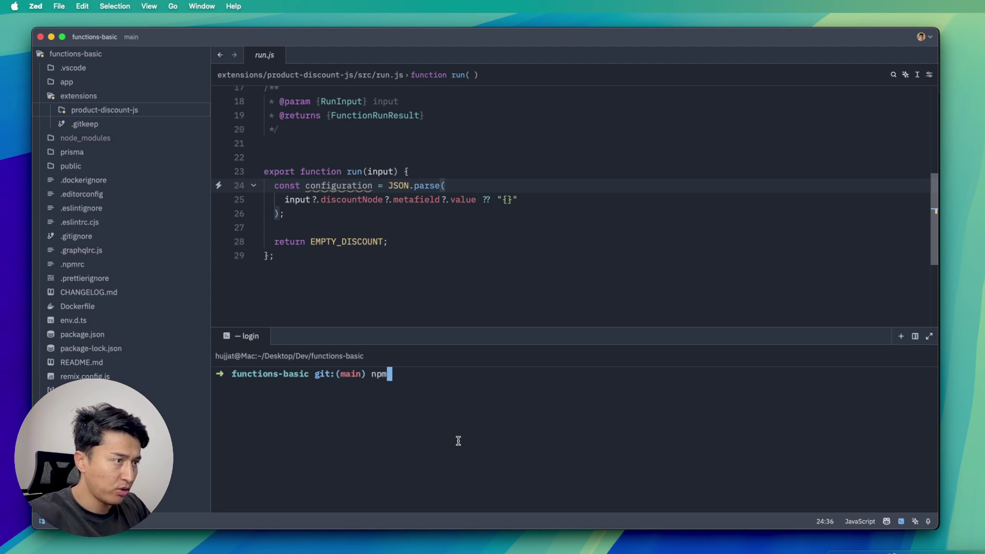
text( run deploy)
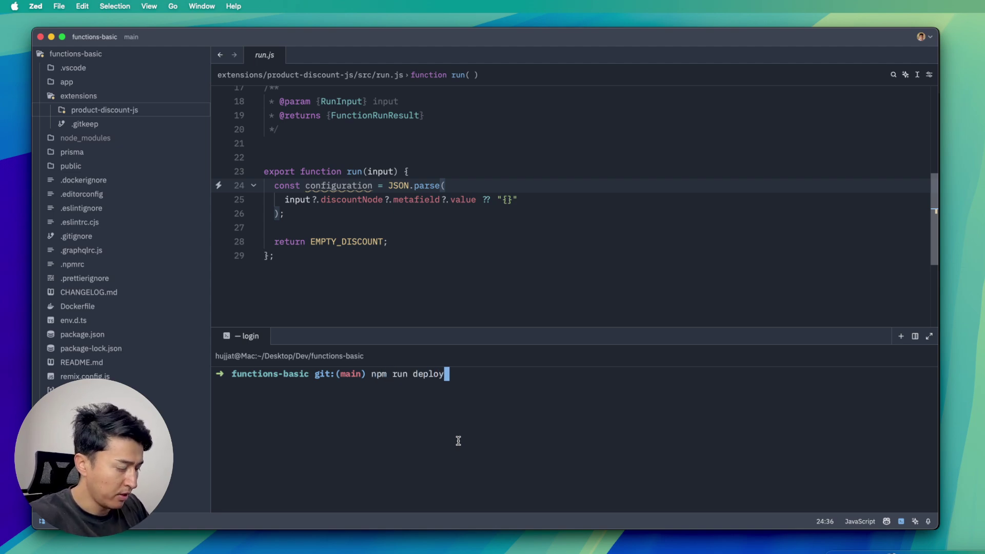
key(Return)
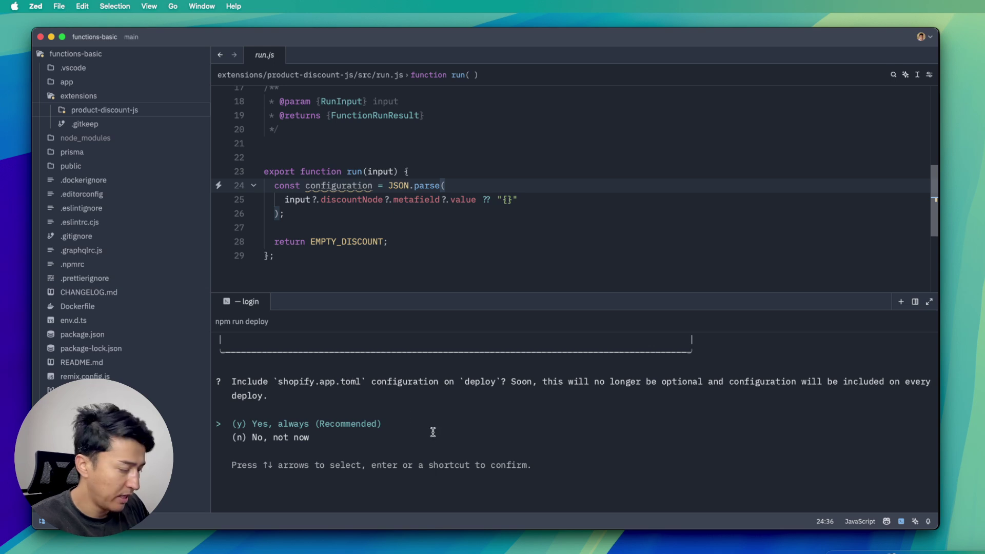
key(Return)
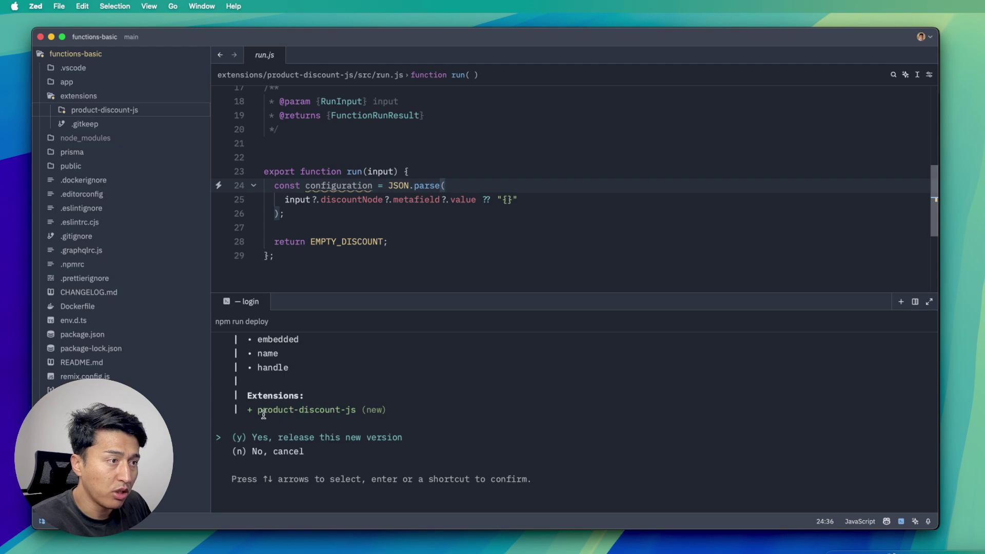
drag(260, 410, 395, 414)
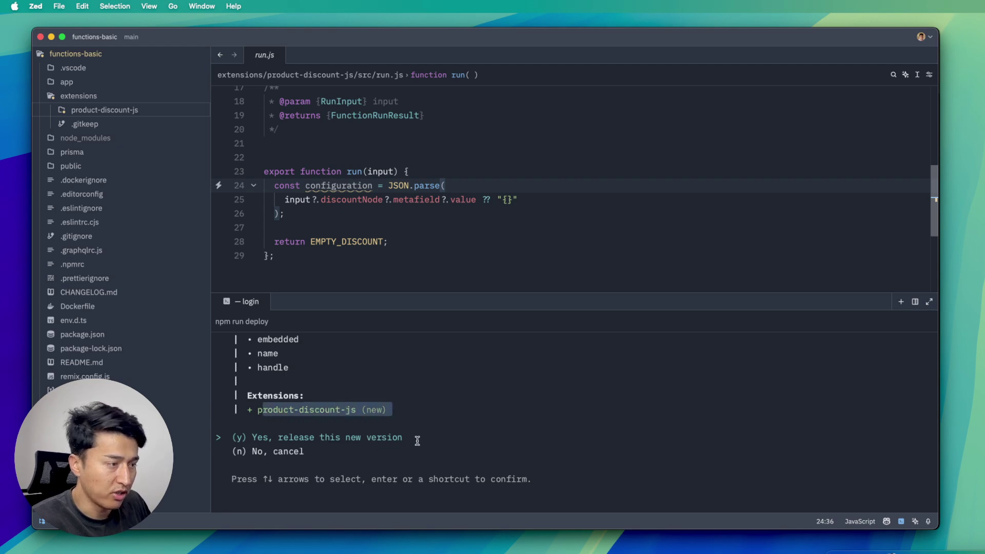
key(Return)
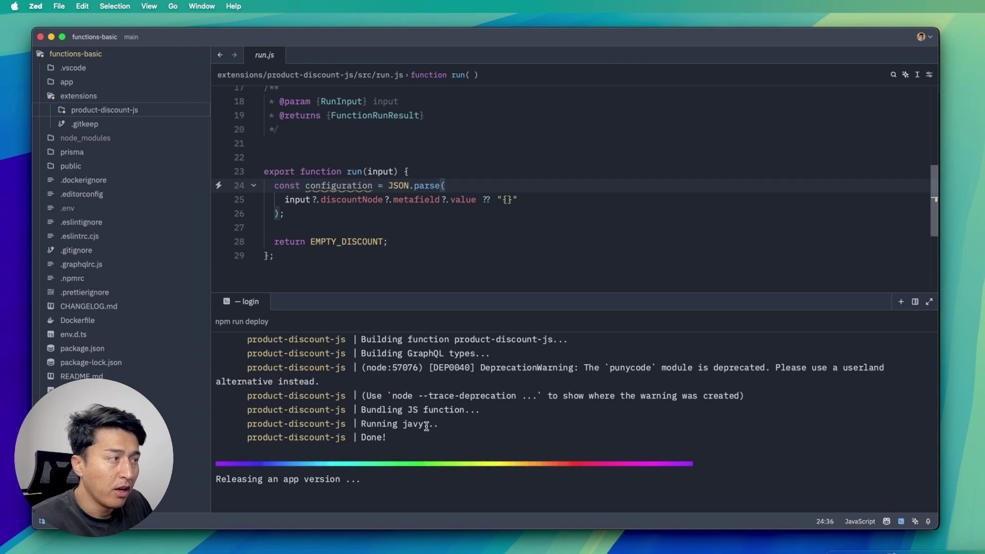
Open the released functions-basic-2 version URL from the enlarged terminal in the browser
drag(438, 292, 452, 238)
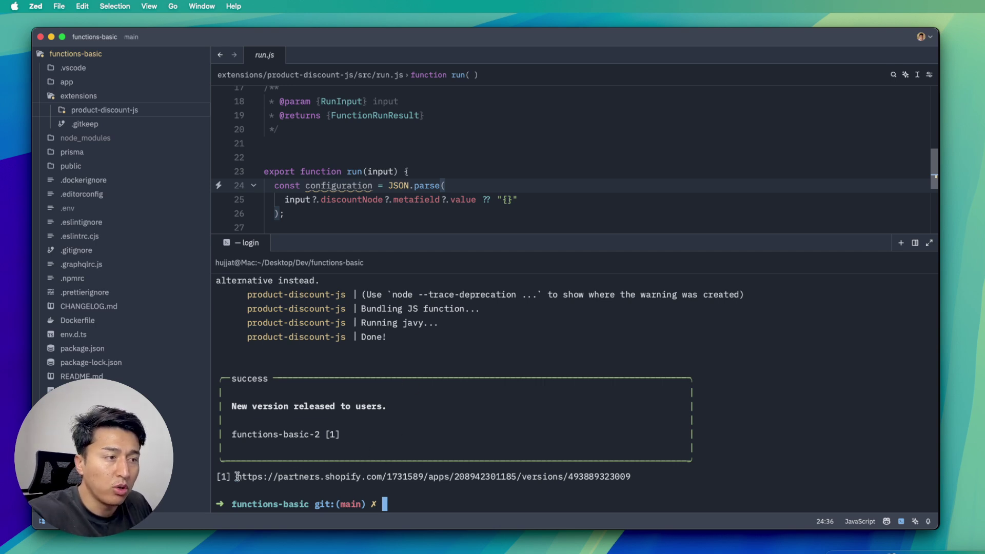
drag(237, 476, 630, 476)
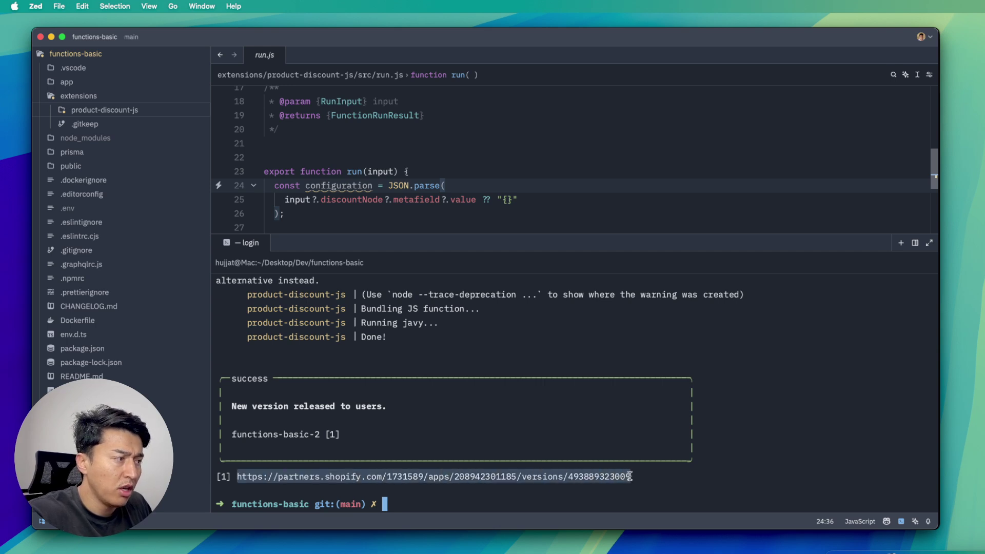
click(409, 478)
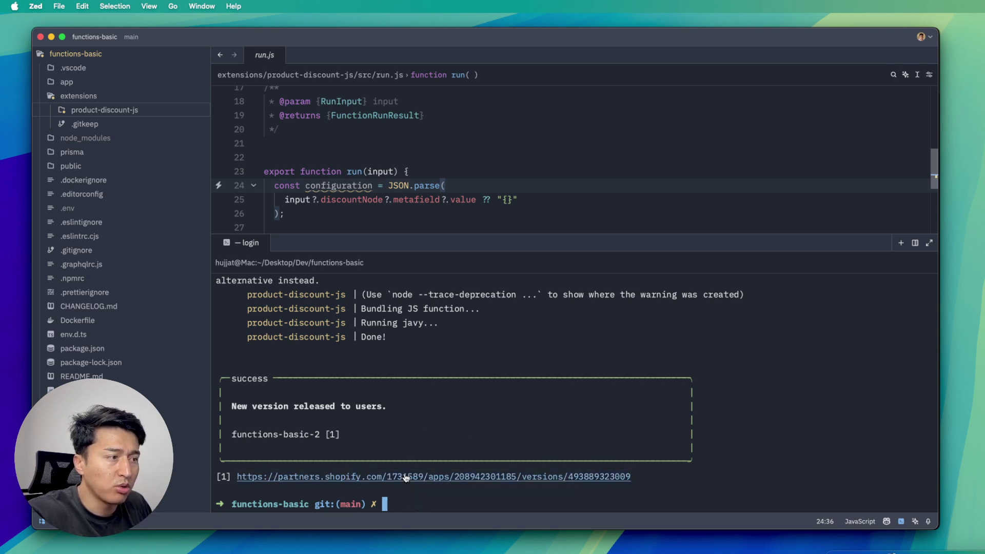
super+click(405, 473)
key(super+Tab)
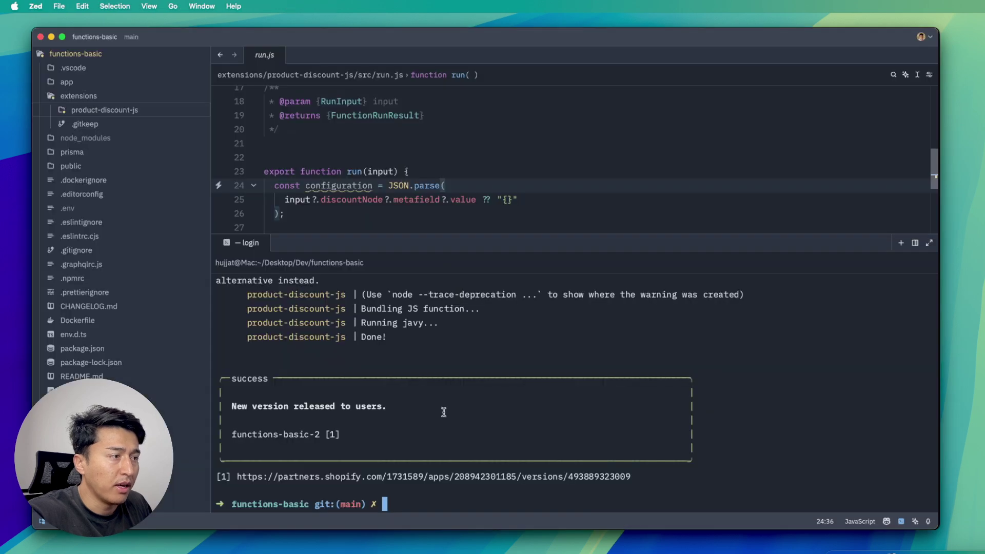
scroll(414, 451, up, 2)
scroll(414, 451, down, 2)
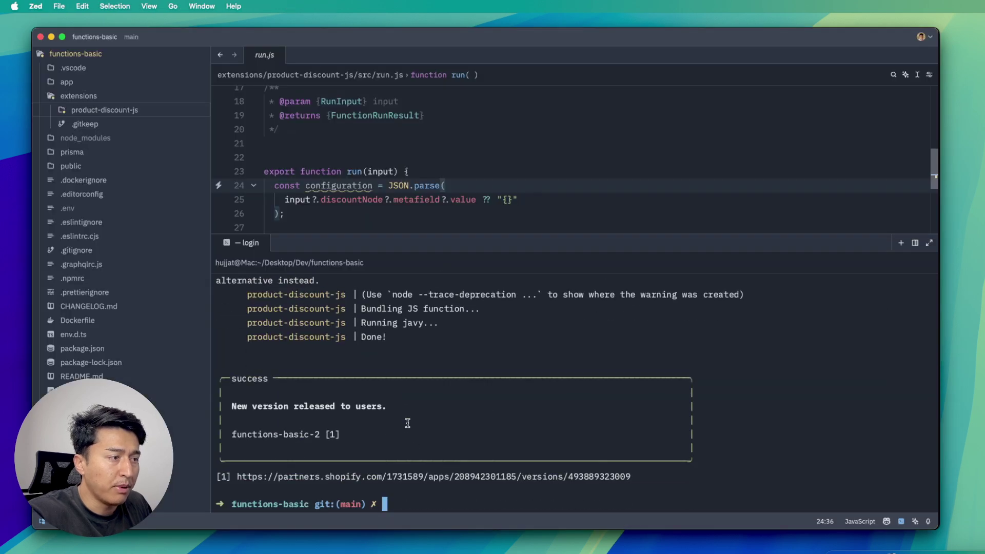
super+click(398, 473)
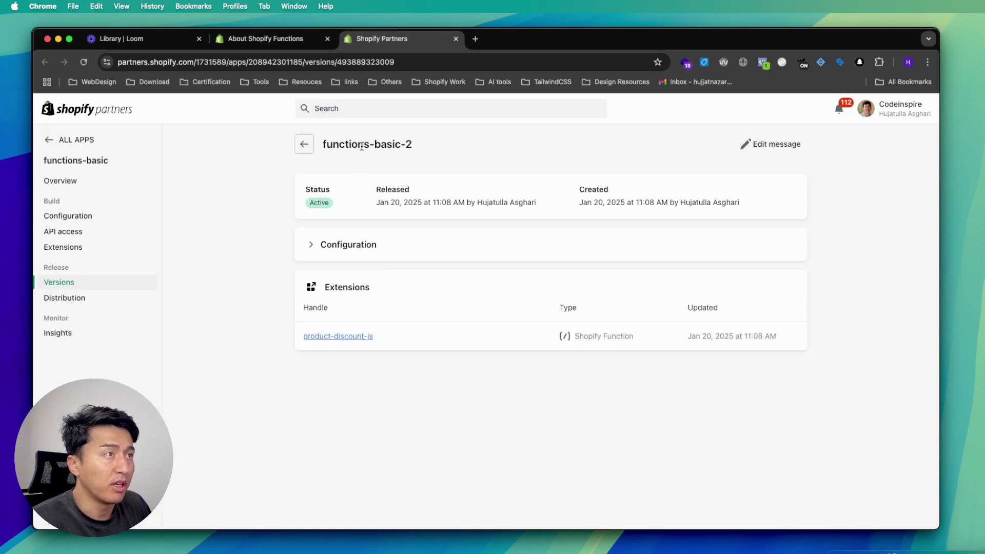
drag(362, 146, 421, 149)
drag(335, 145, 440, 148)
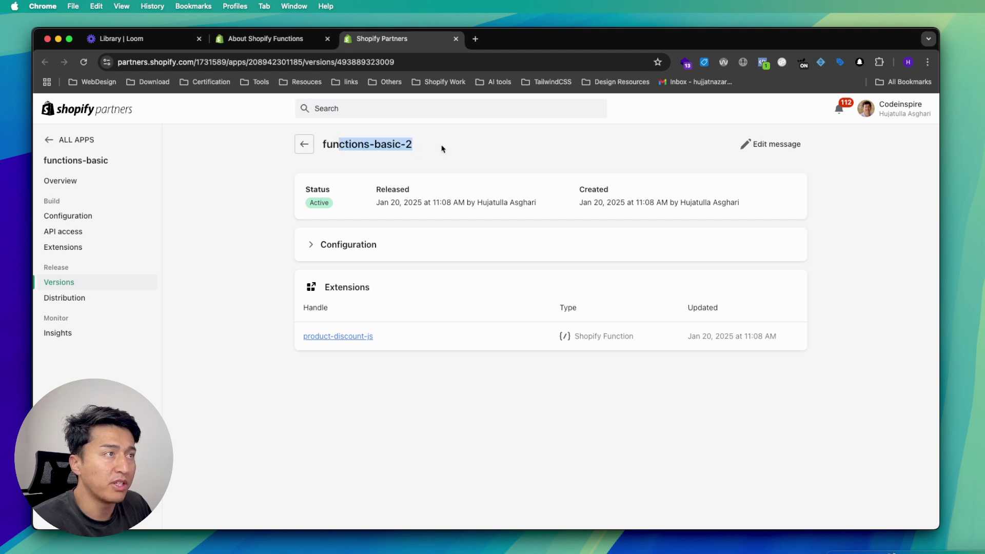
click(354, 338)
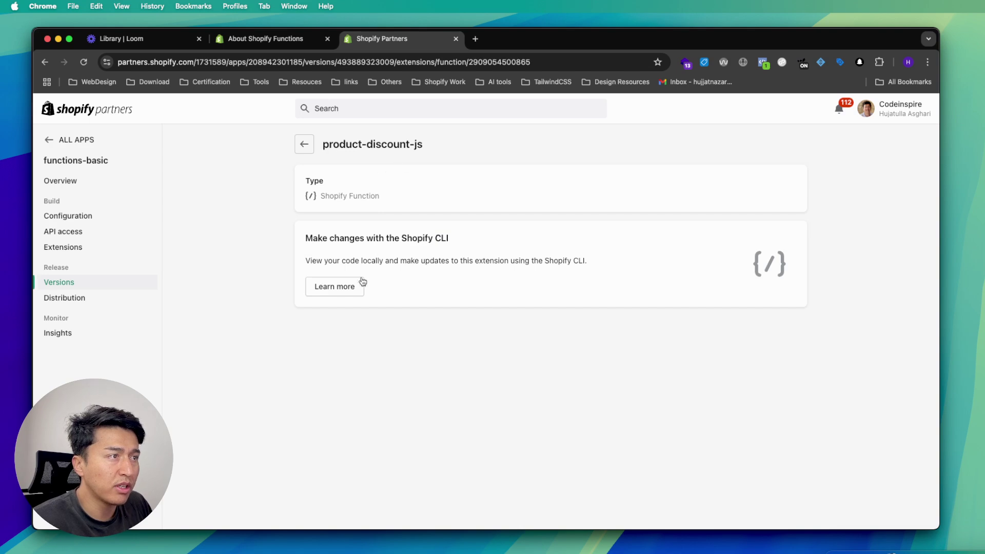
click(303, 145)
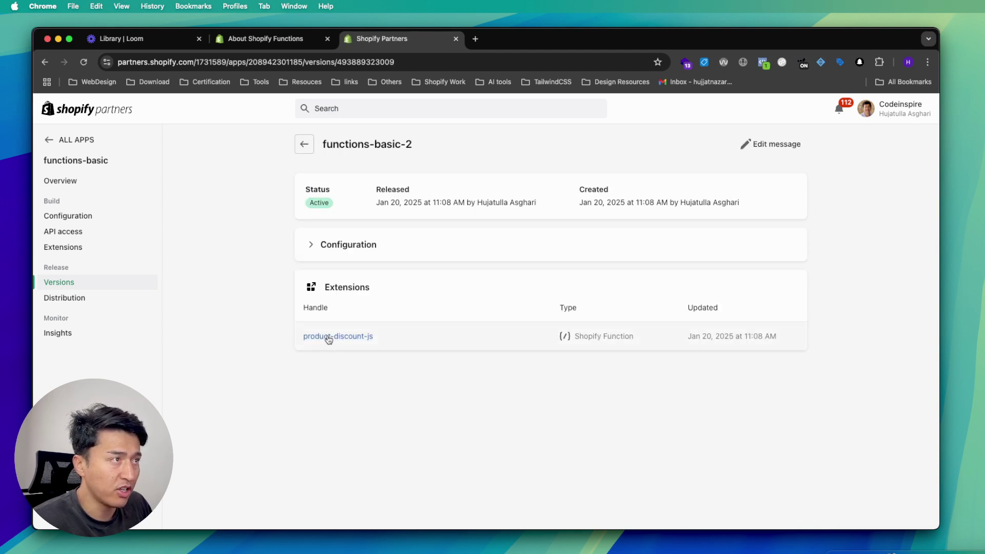
click(310, 245)
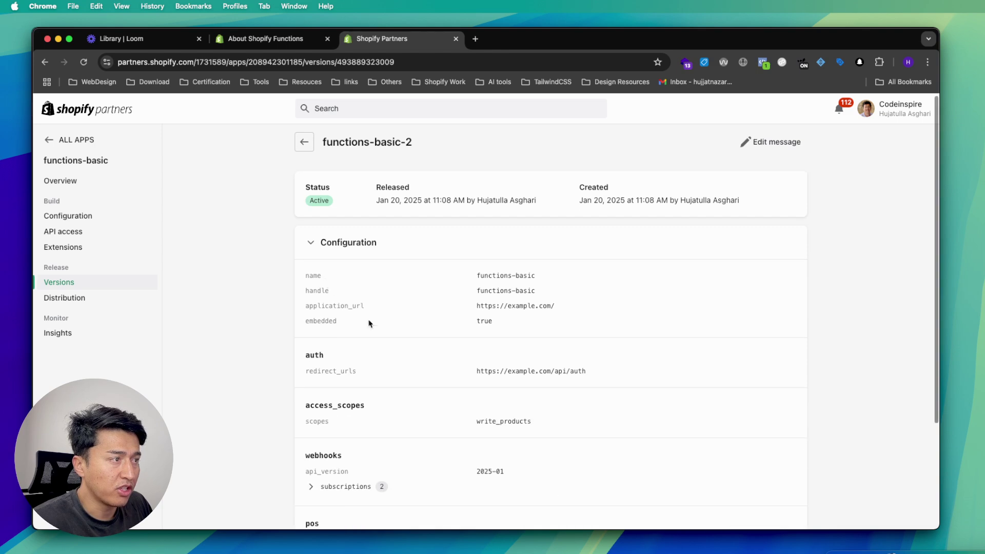
scroll(431, 375, down, 3)
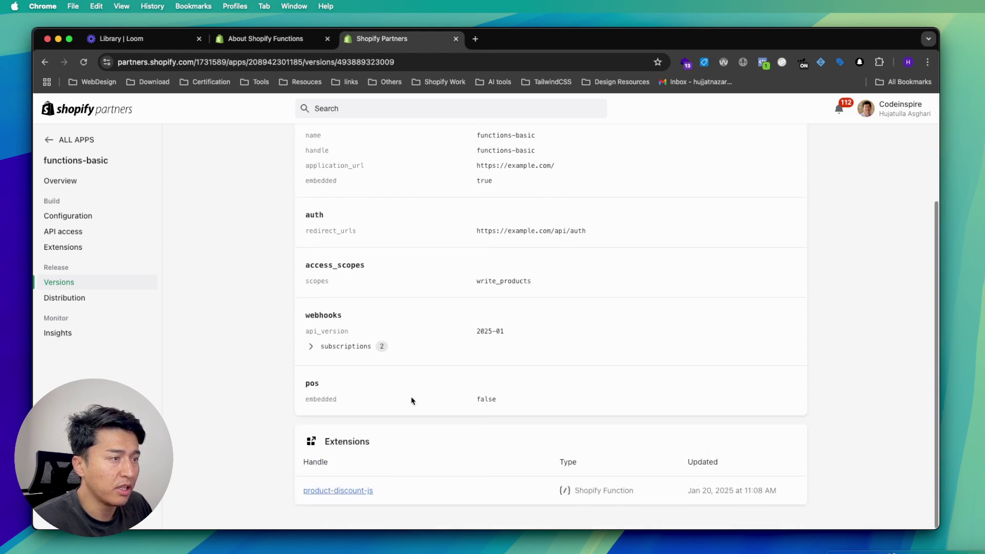
click(339, 491)
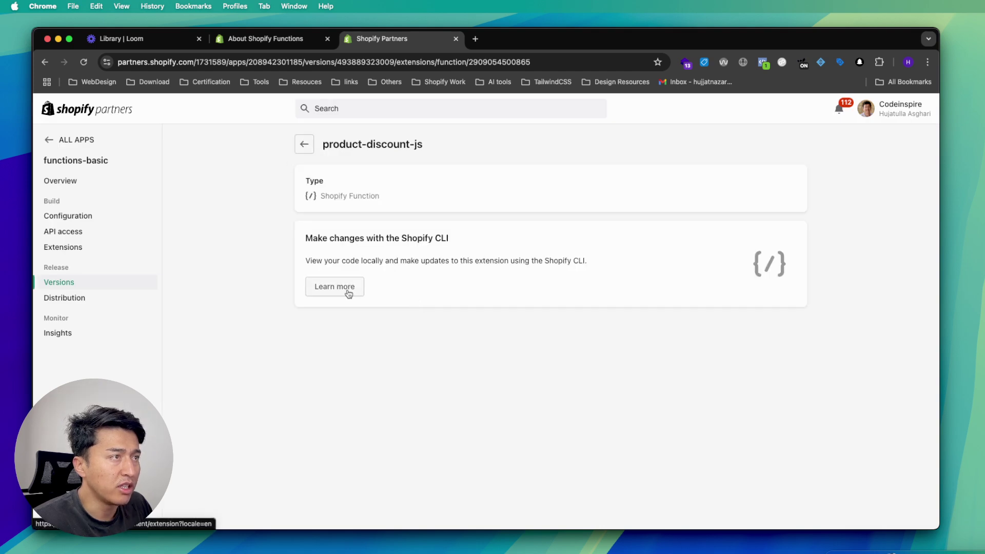
click(303, 146)
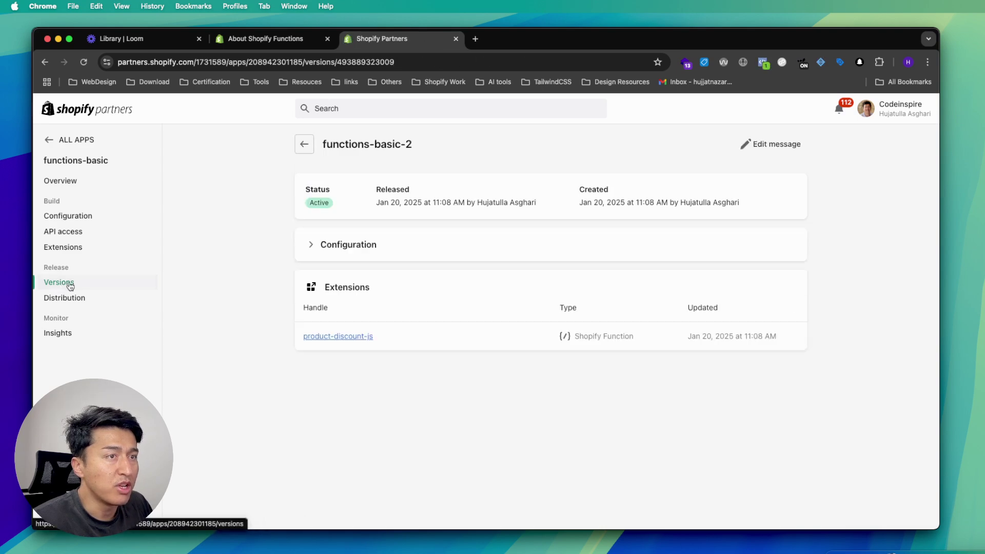
click(69, 253)
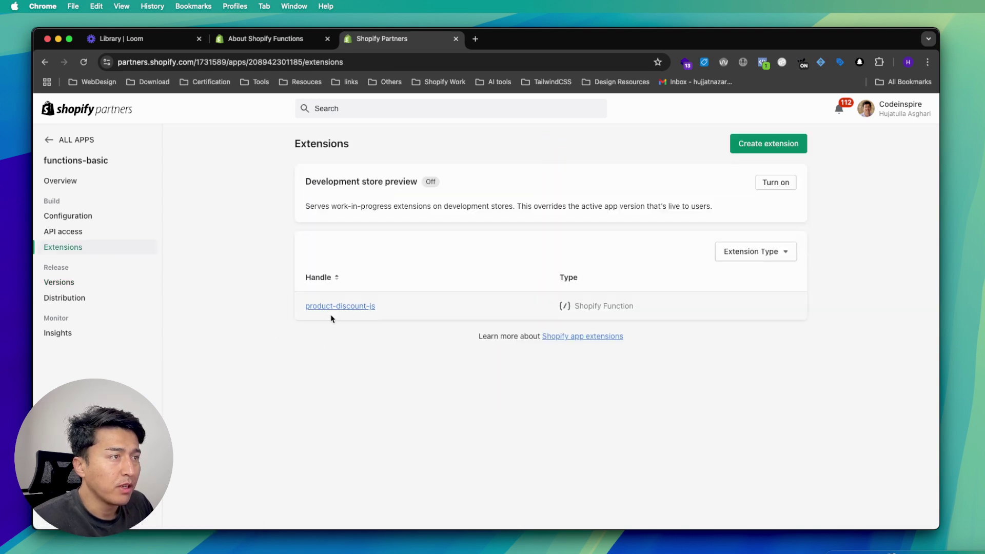
Copy the product-discount-js function ID from its Function details page, then switch back to Zed
click(333, 308)
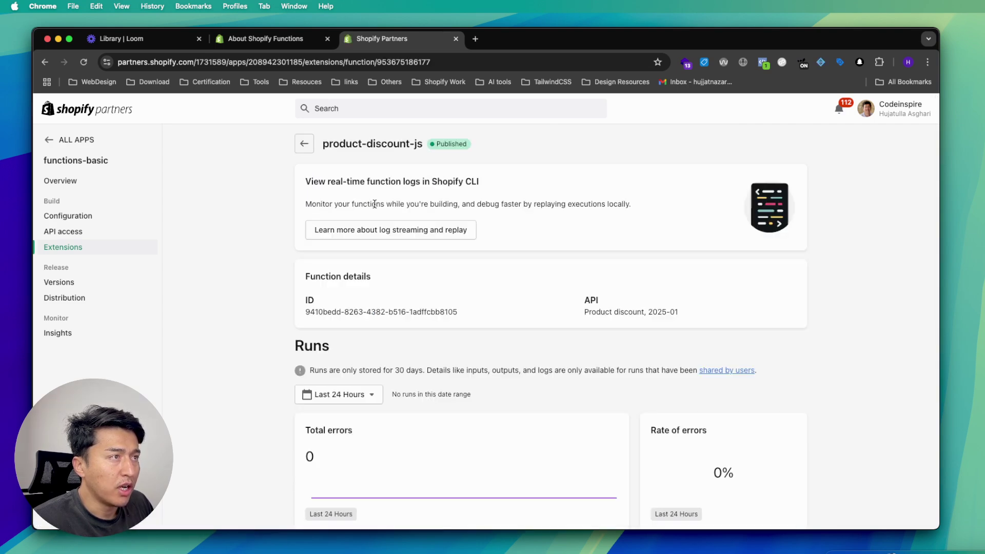
drag(319, 312, 464, 311)
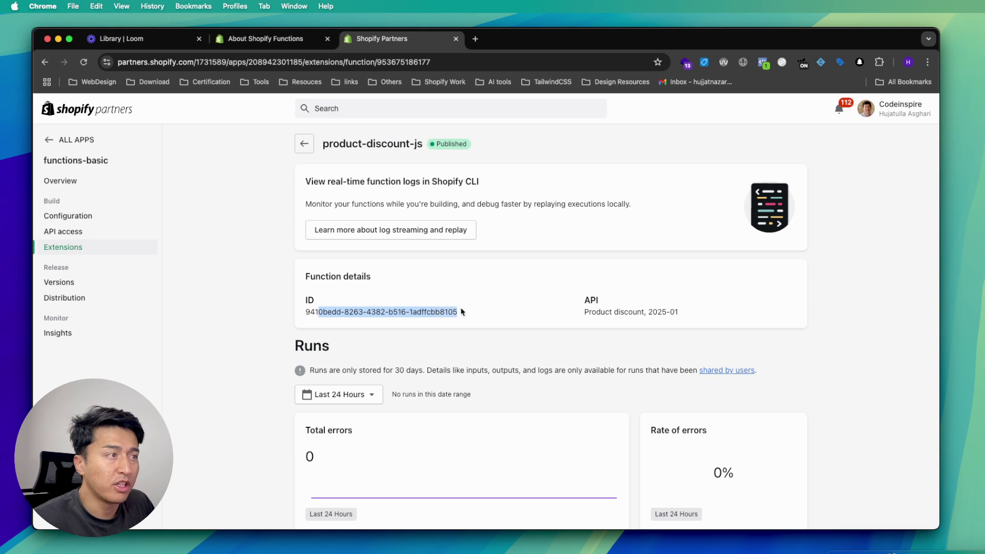
click(460, 316)
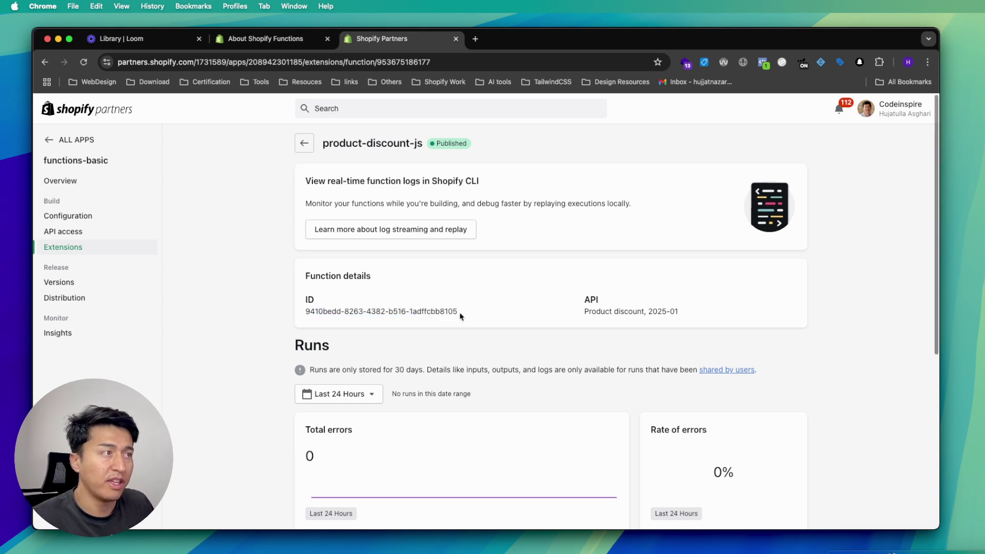
drag(460, 315, 305, 313)
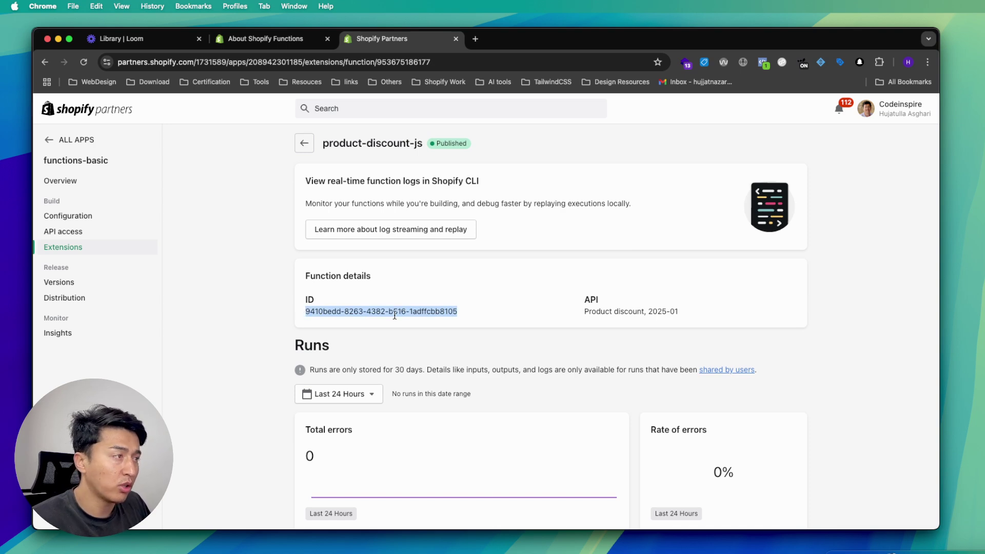
key(super+Tab)
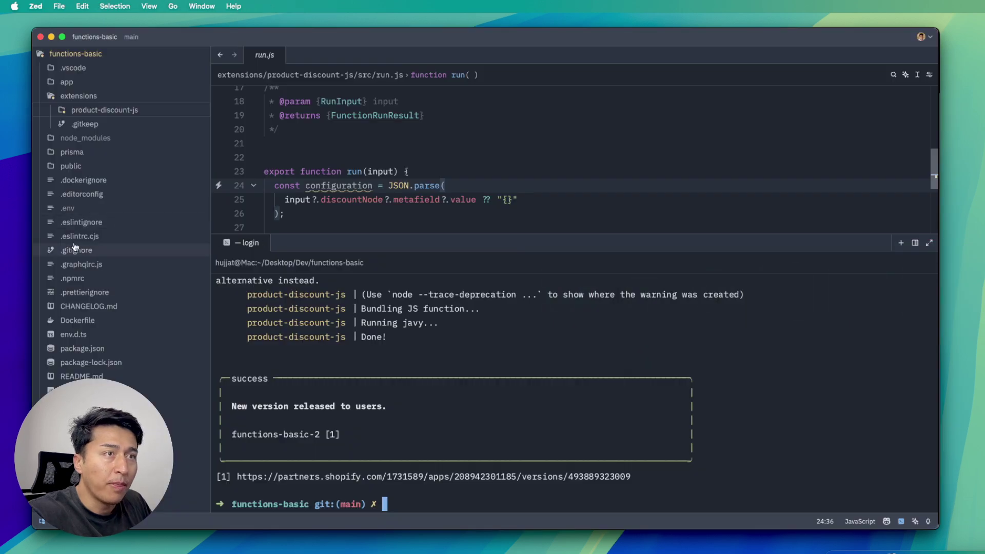
Open .env and go to the end of the SHOPIFY_PRODUCT_DISCOUNT_JS_ID line
click(77, 211)
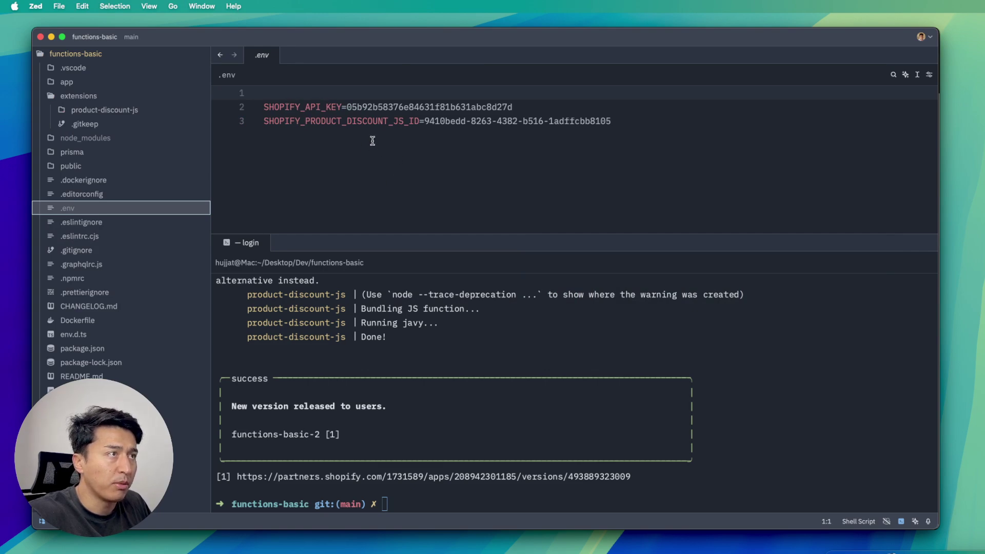
double_click(380, 121)
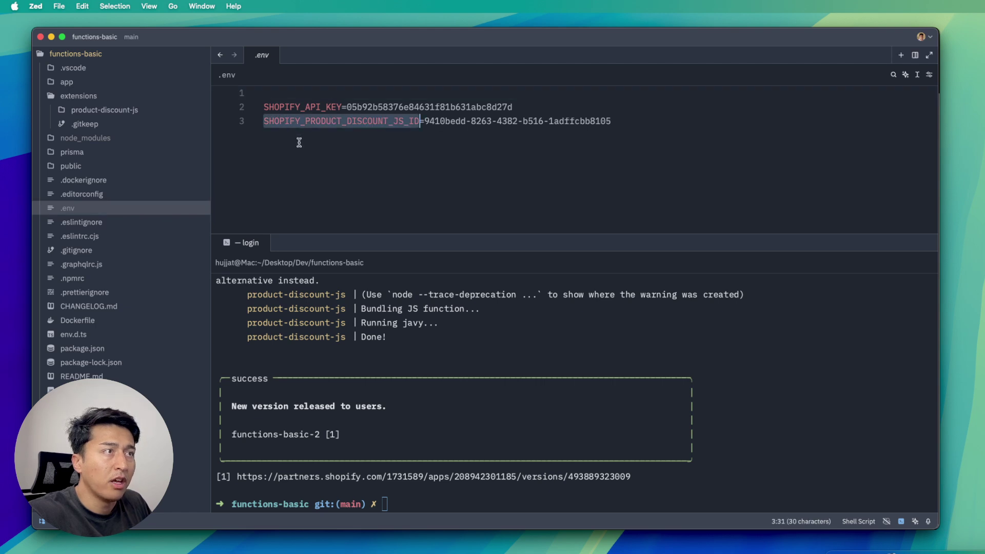
key(super+Right)
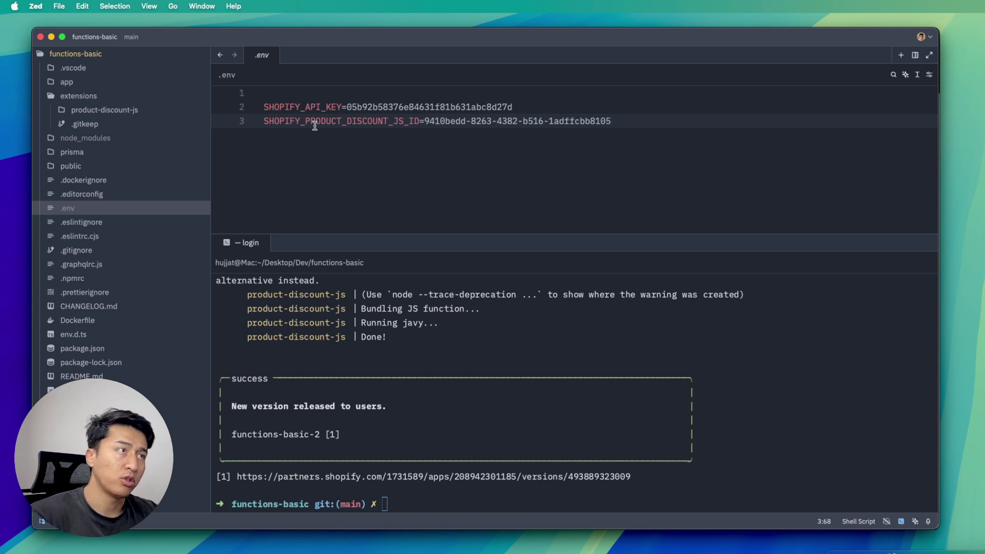
Clear the terminal output with the clear command
click(452, 422)
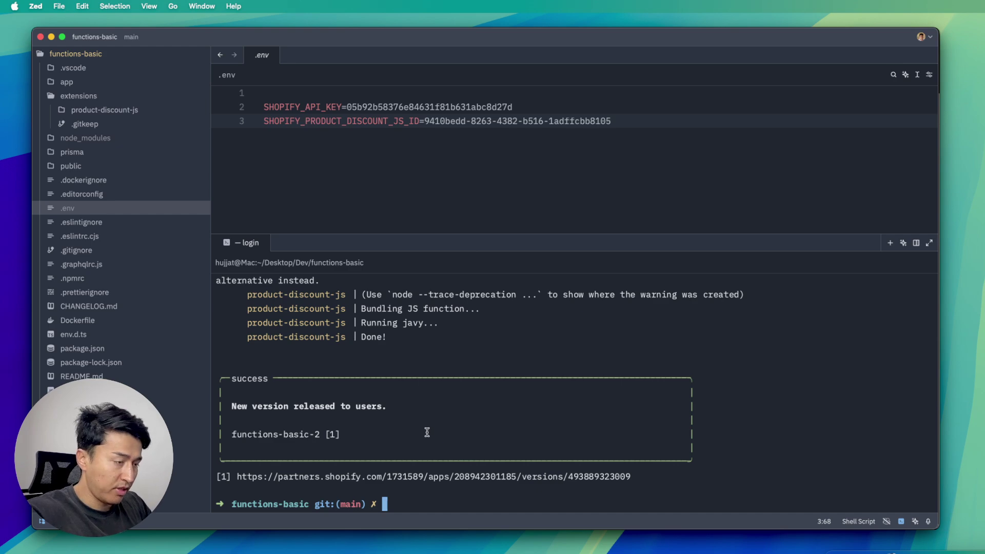
text(clear)
key(Return)
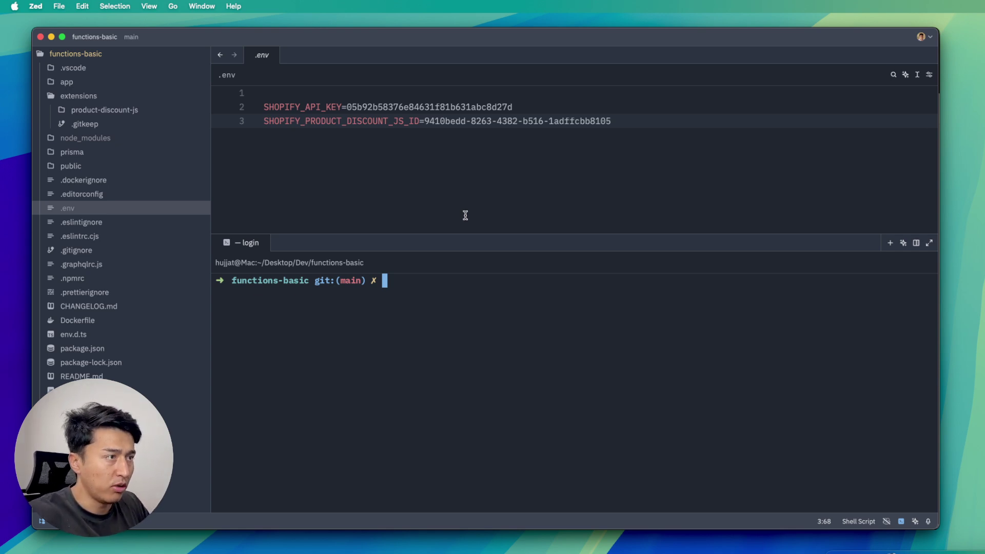
Start npm run dev and choose the codeinspire app dev store
text(npm )
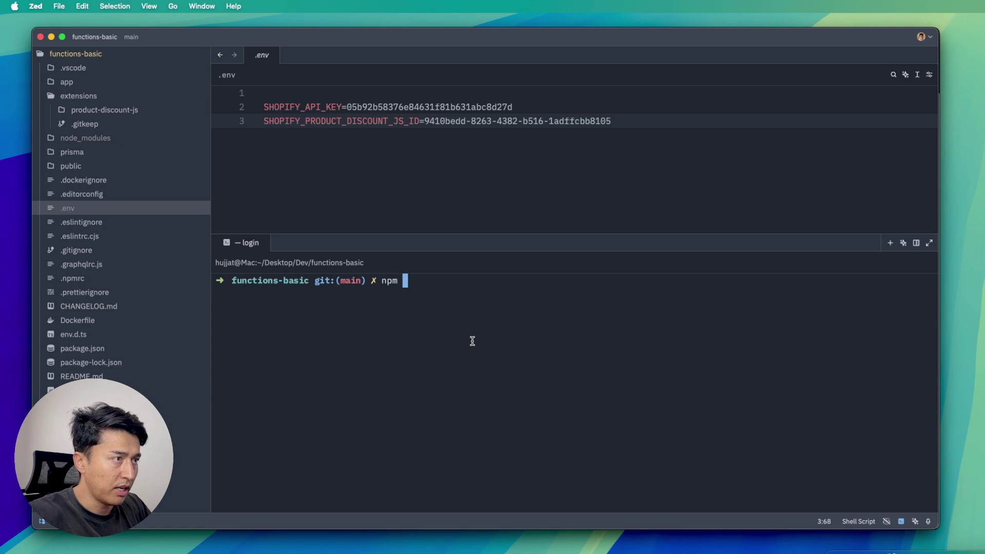
text(run dev)
key(Return)
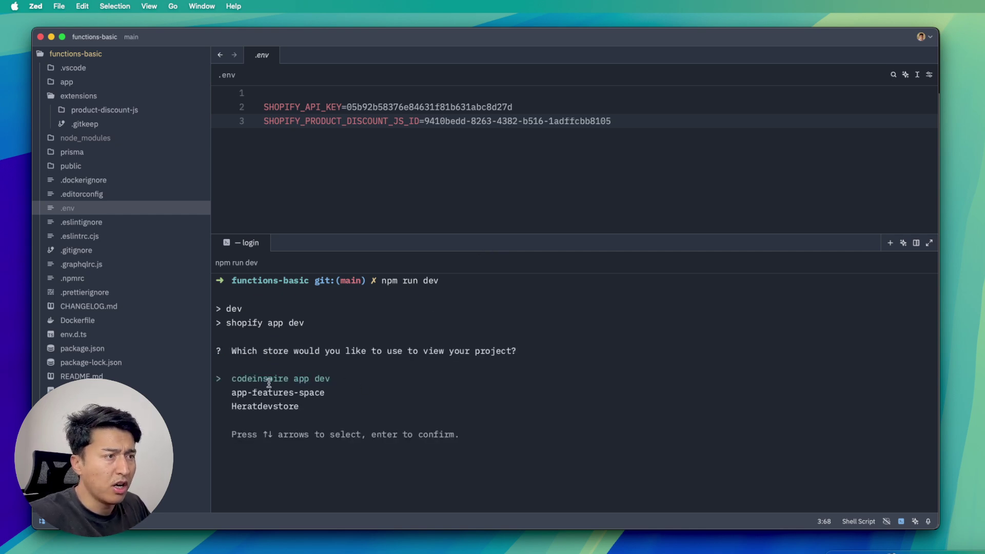
drag(263, 380, 336, 379)
drag(267, 380, 336, 380)
drag(243, 380, 358, 380)
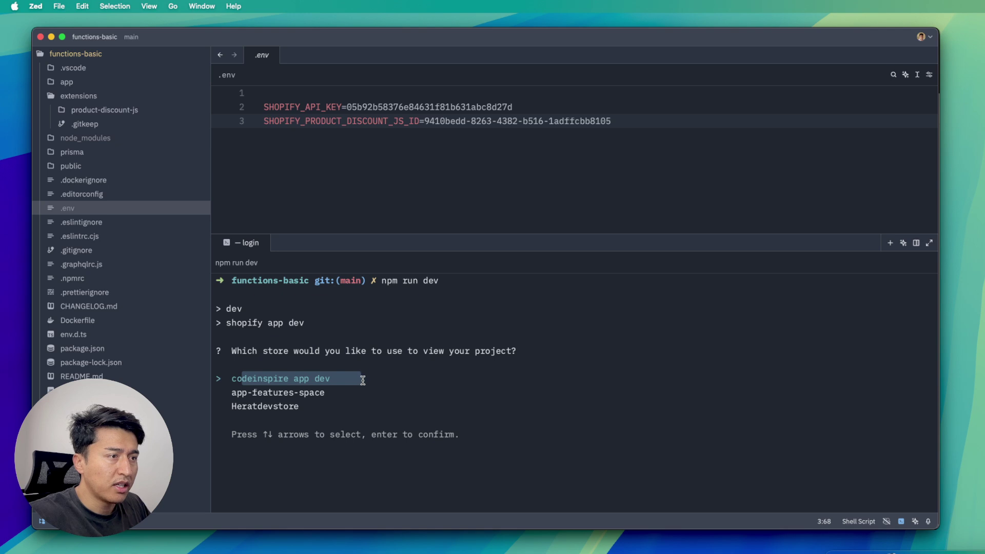
click(301, 380)
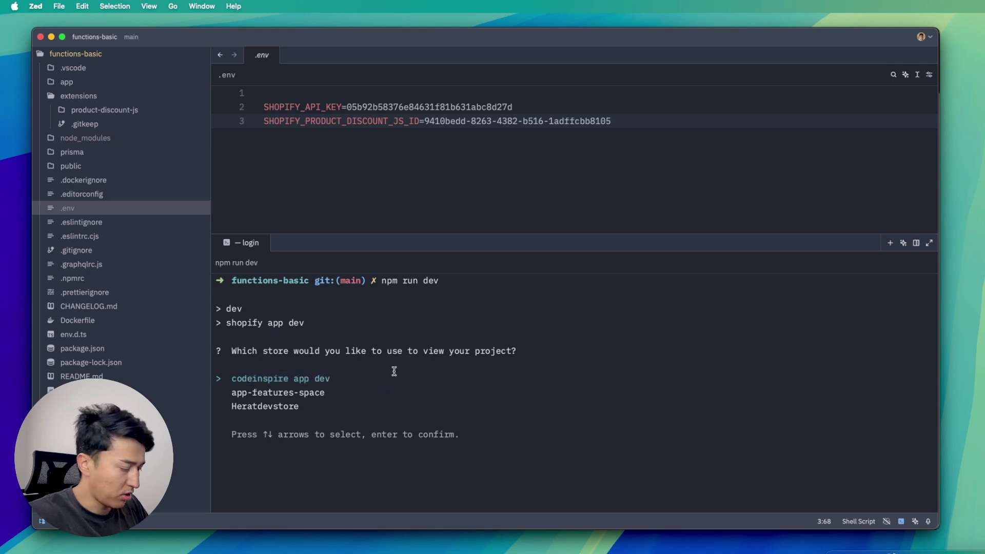
key(Return)
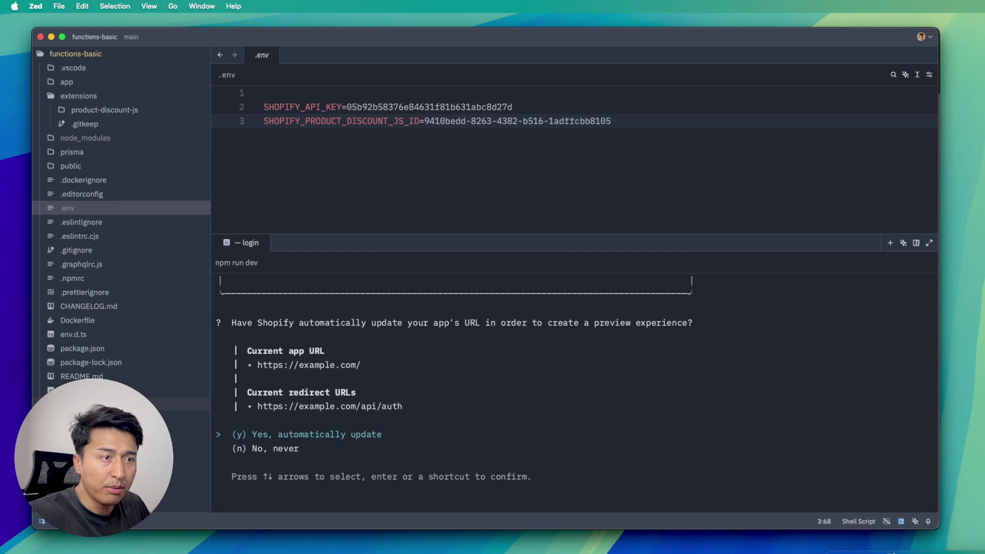
Open shopify.app.toml and accept 'Yes, automatically update' for the app URLs
click(190, 404)
scroll(372, 203, down, 3)
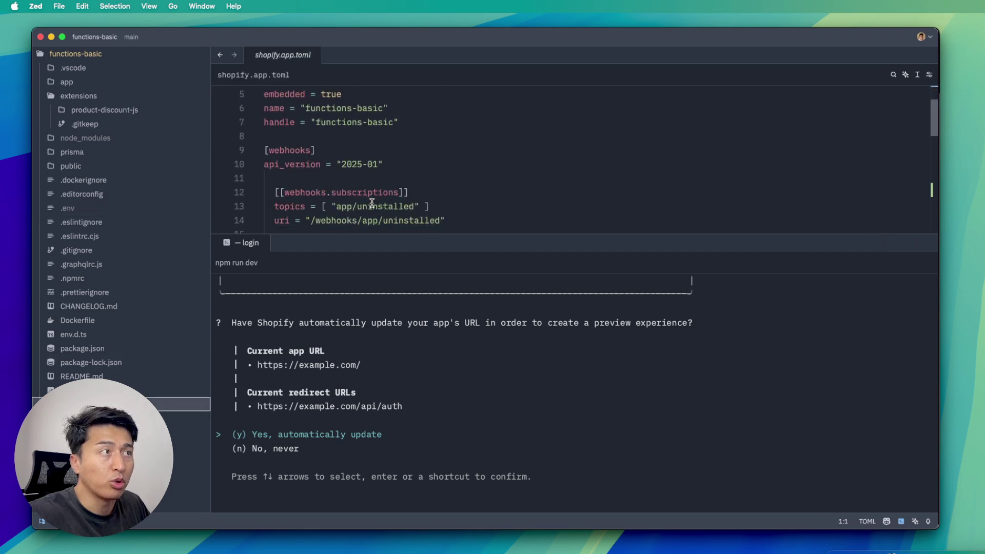
drag(488, 236, 487, 259)
drag(245, 431, 419, 432)
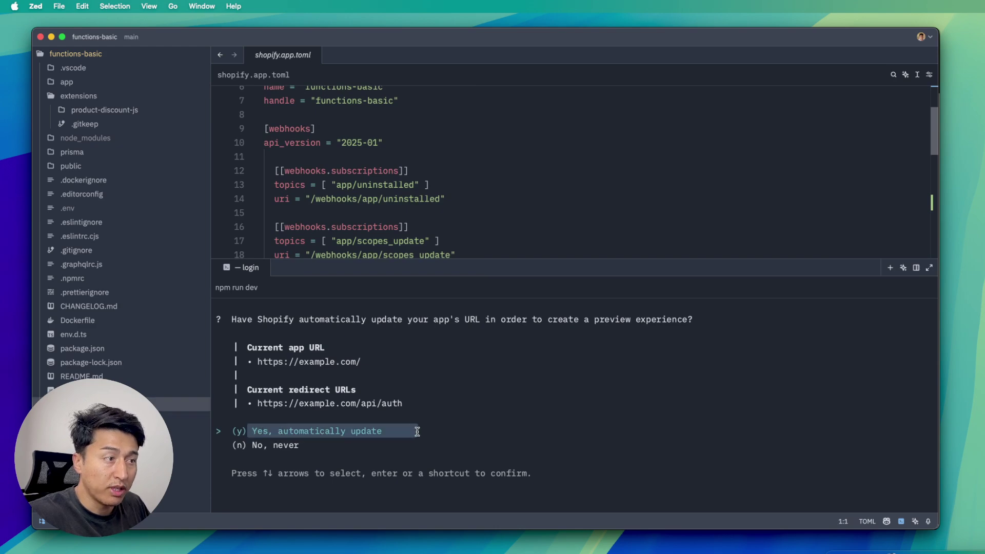
click(418, 432)
key(Return)
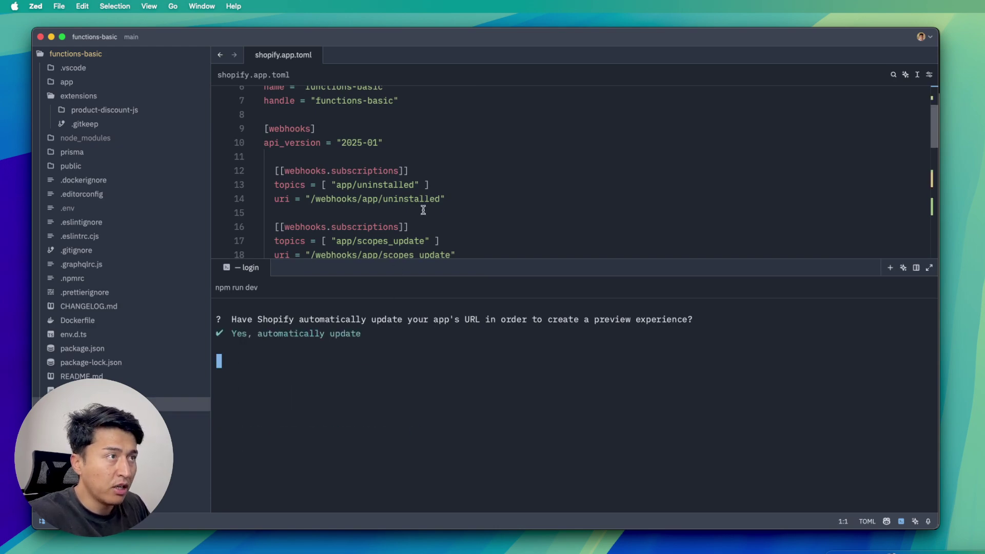
Open the dev server's Preview URL to bring up the functions-basic Install app page
scroll(422, 209, up, 3)
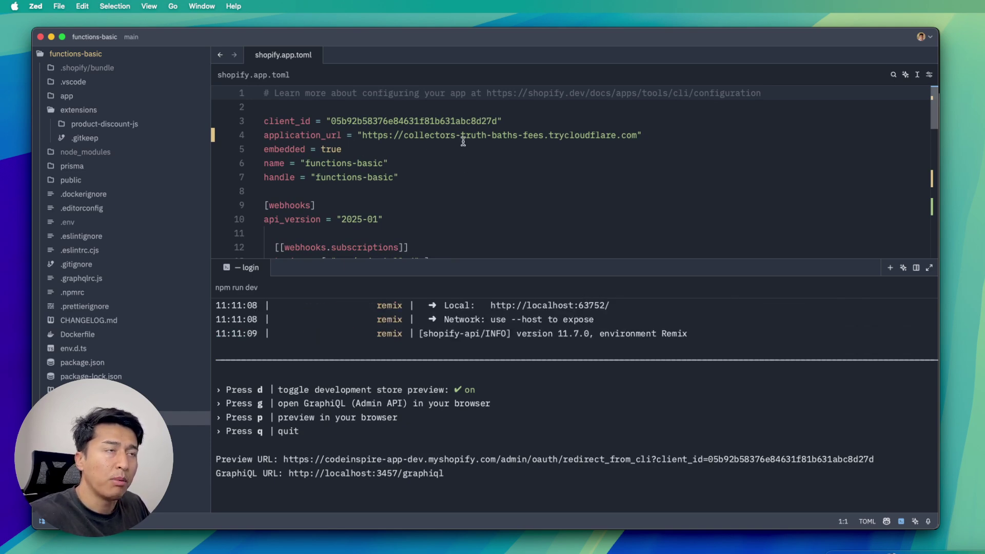
scroll(448, 209, down, 5)
scroll(450, 209, up, 4)
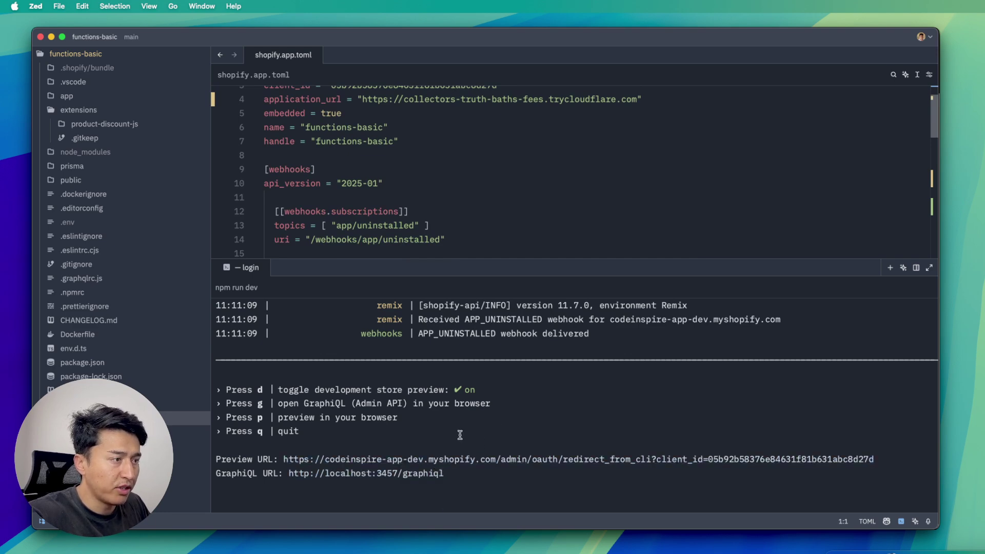
super+click(444, 459)
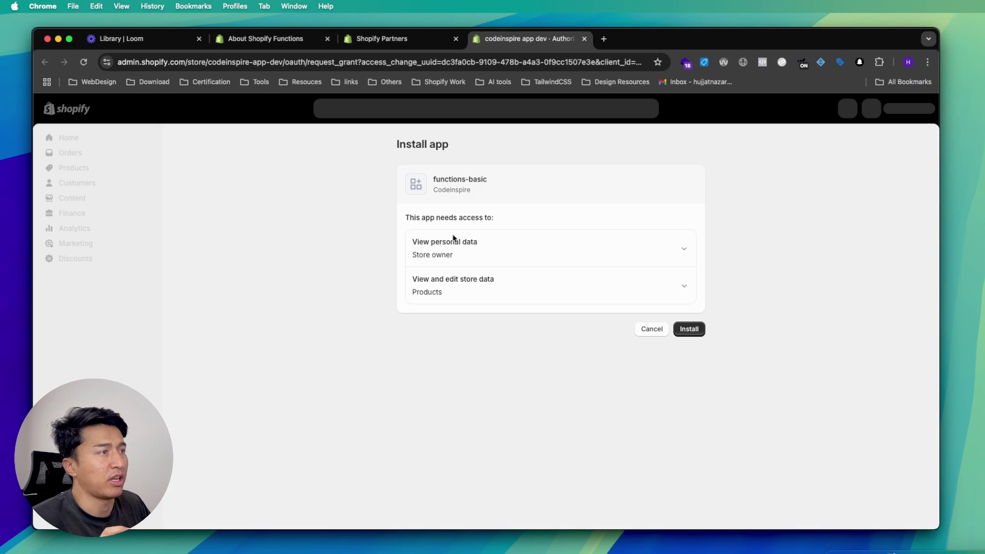
Install functions-basic on the dev store, then switch to the About Shopify Functions docs
drag(437, 179, 486, 197)
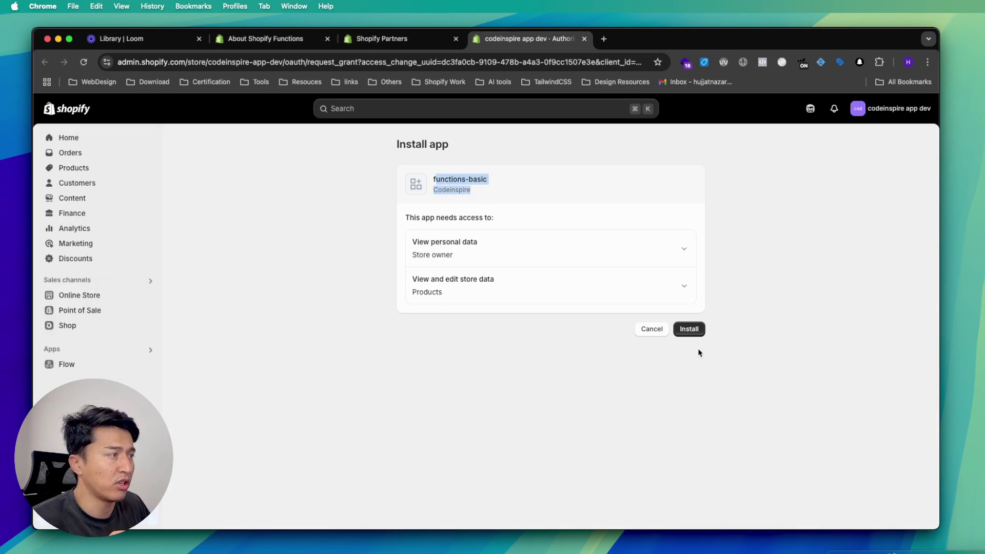
click(689, 329)
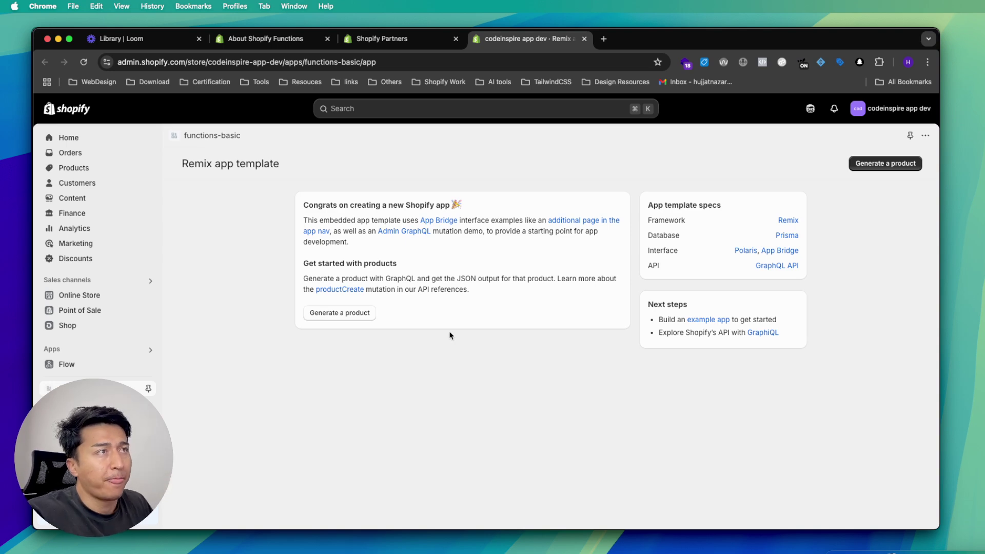
key(super+2)
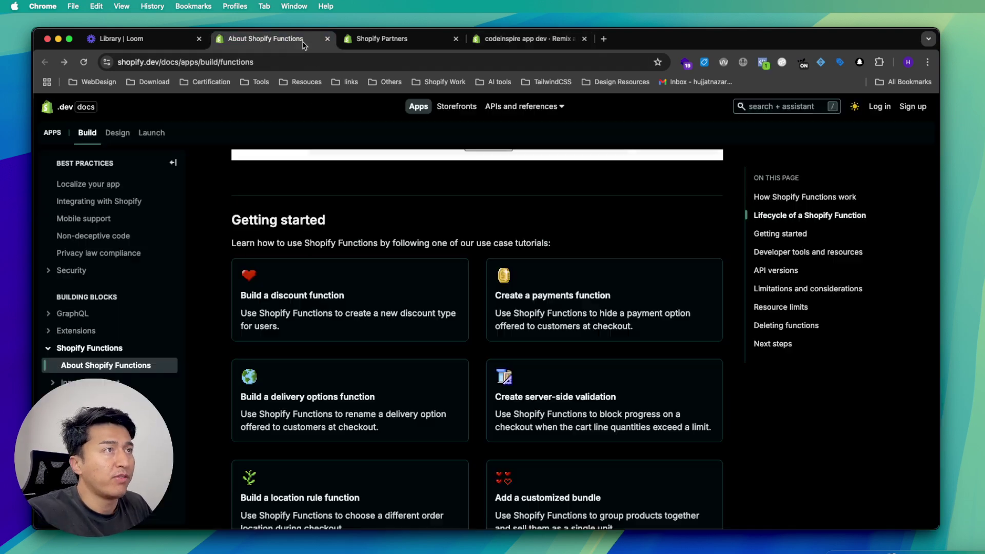
Check the published product-discount-js function and the app's home page, then return to Zed
click(387, 45)
click(462, 354)
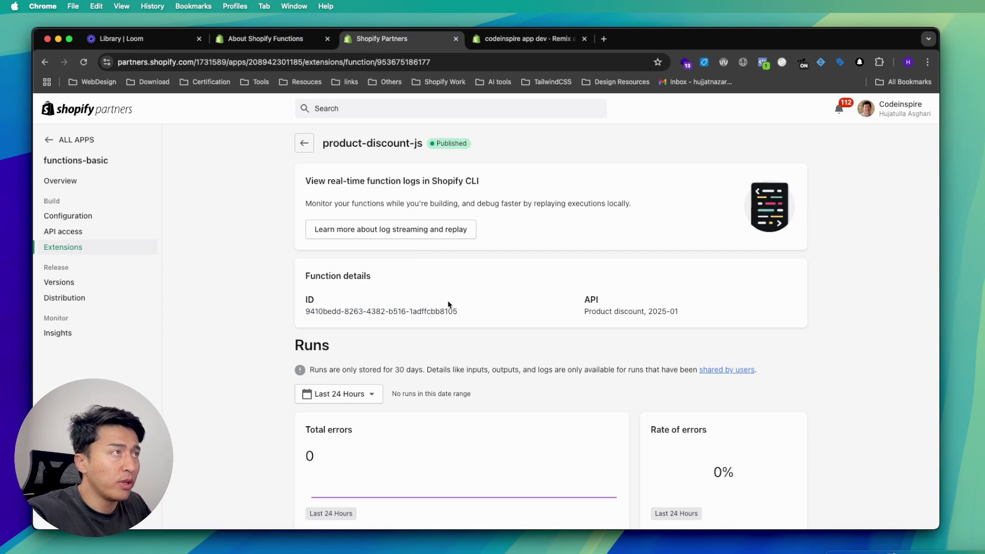
click(516, 40)
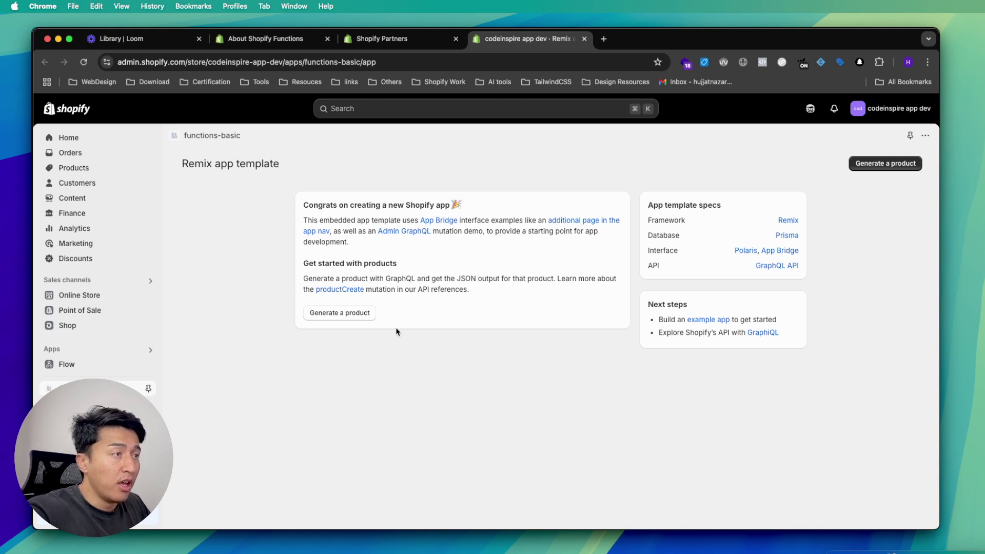
key(super+Tab)
key(super+Tab)
key(super+shift+Tab)
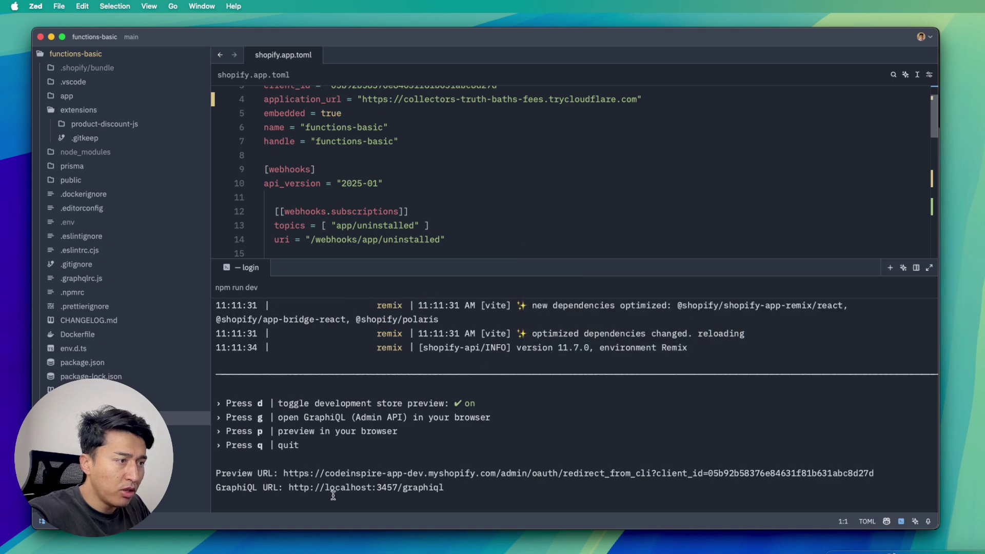
Open GraphiQL at localhost:3457/graphiql, browse the saved query tabs, and add an empty untitled tab
super+click(363, 488)
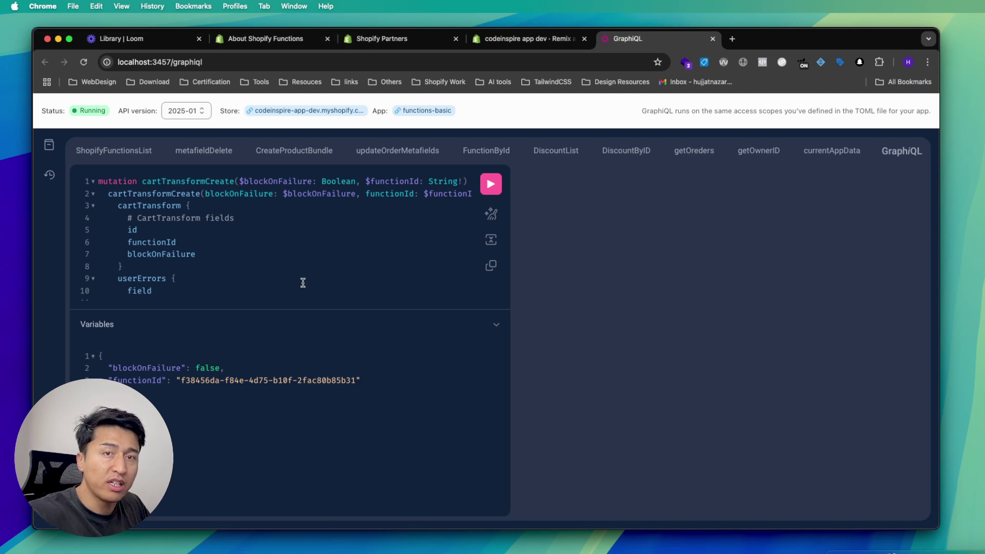
scroll(714, 150, right, 5)
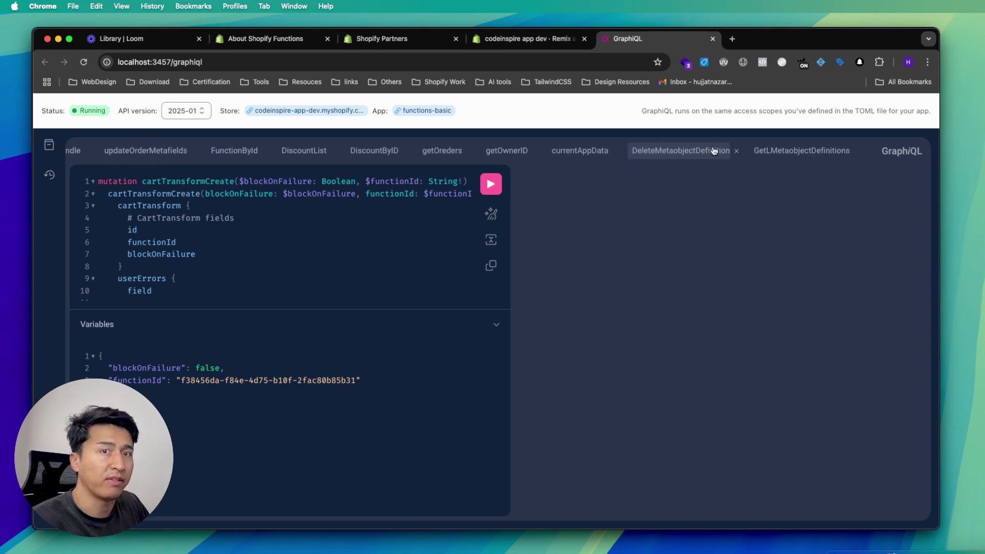
scroll(360, 151, left, 5)
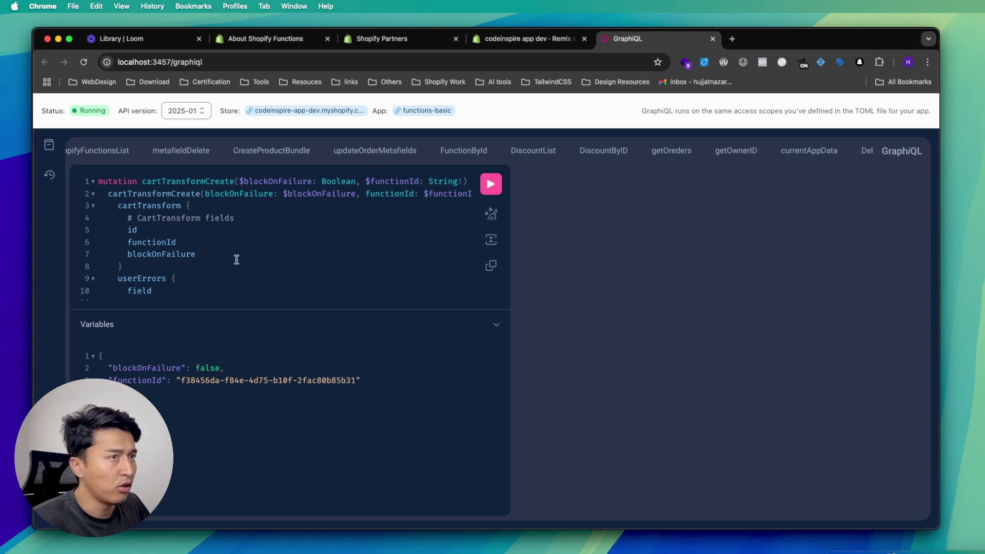
click(220, 262)
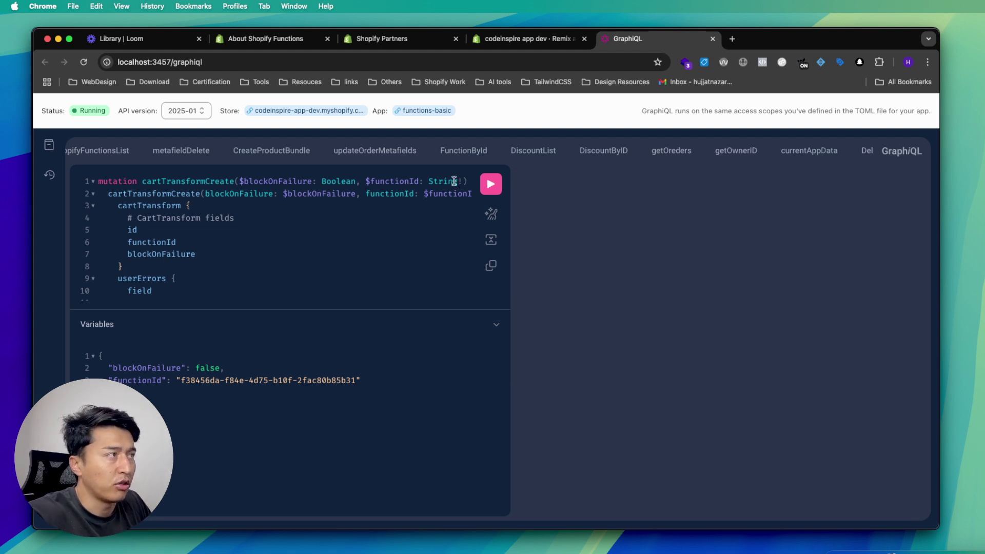
scroll(615, 150, right, 10)
scroll(614, 150, right, 10)
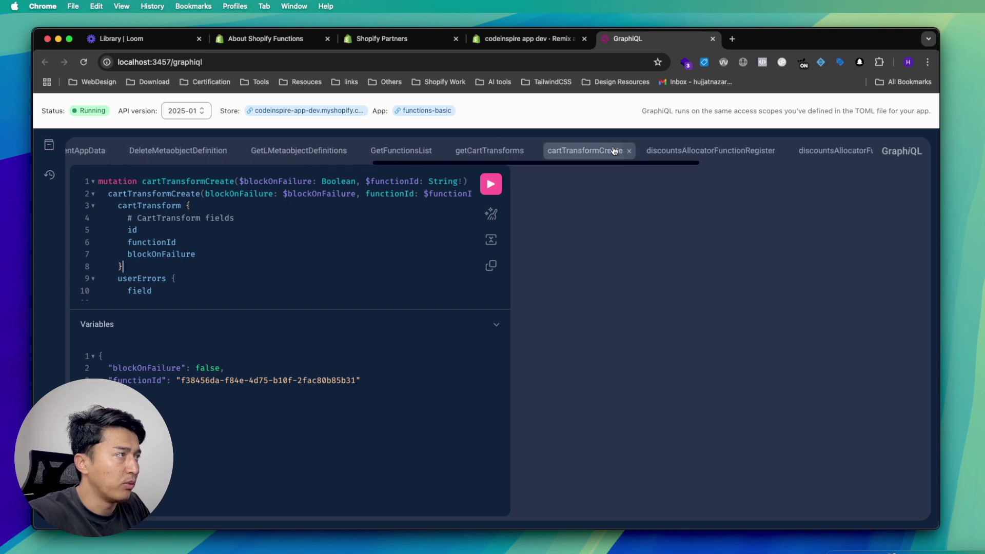
click(861, 152)
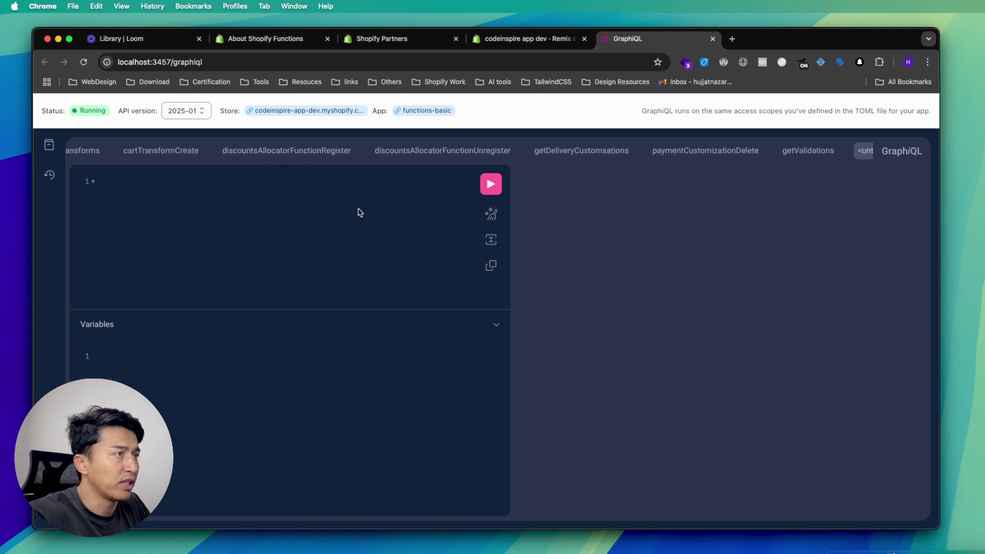
scroll(780, 154, right, 3)
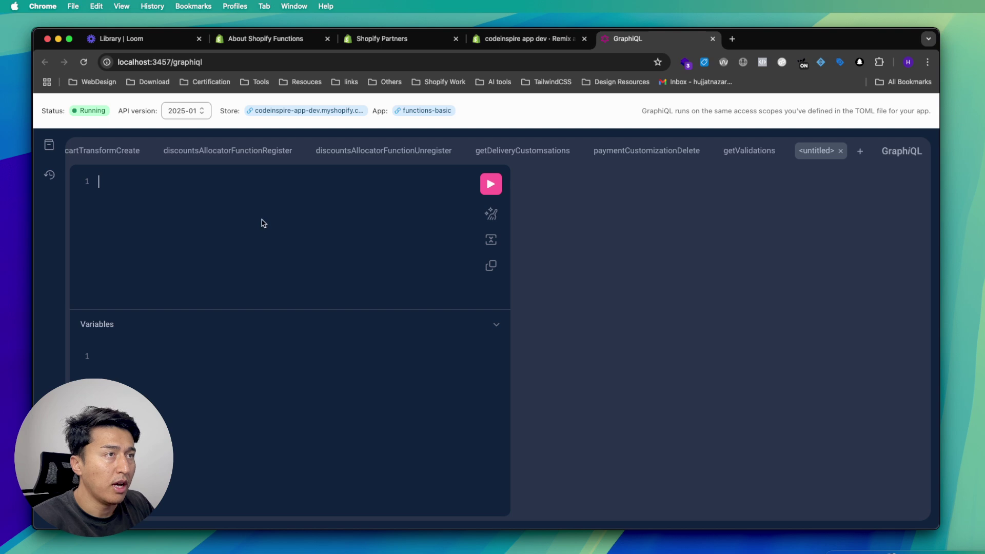
Review the saved discountsAllocatorFunctionRegister mutation and its functionExtensionId variable, then the Unregister mutation
click(219, 152)
click(213, 217)
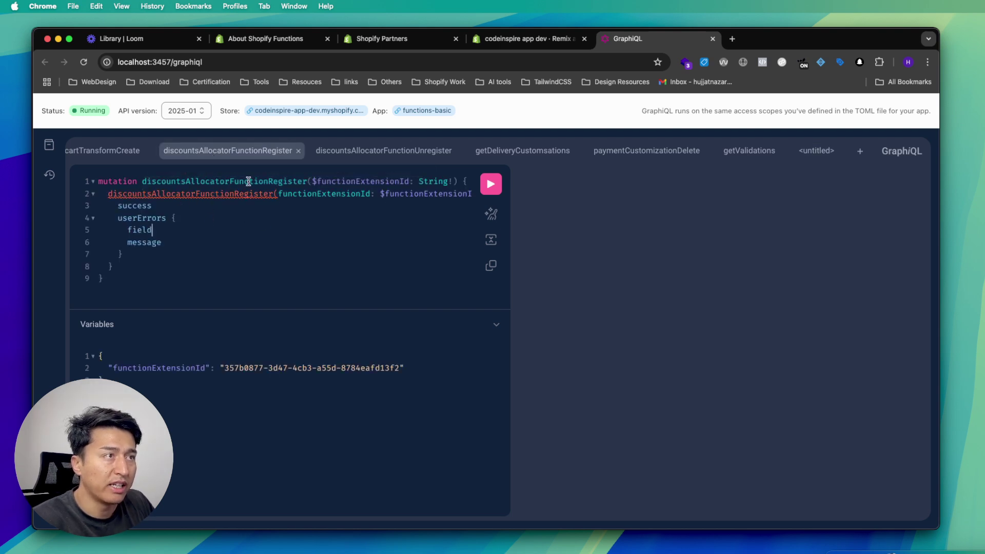
drag(151, 368, 223, 368)
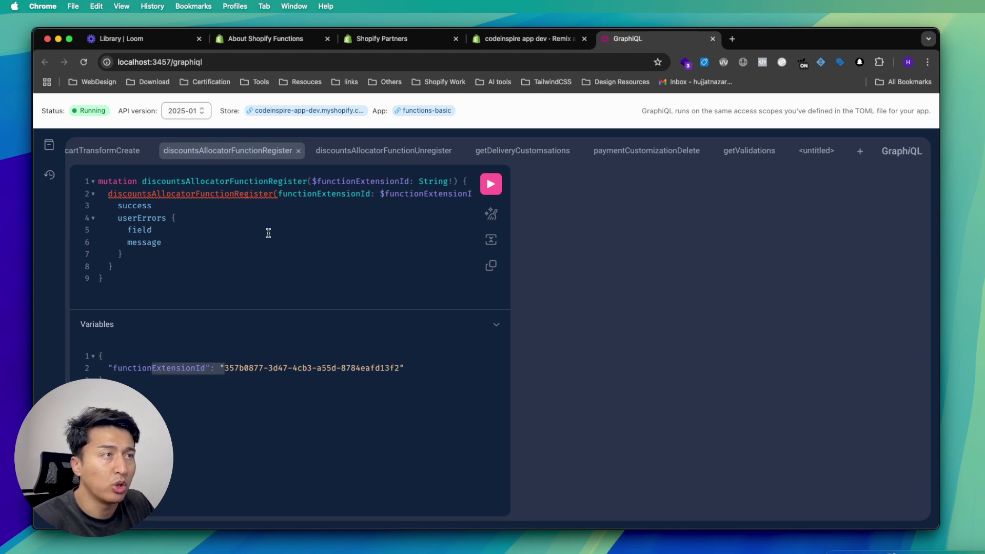
double_click(246, 181)
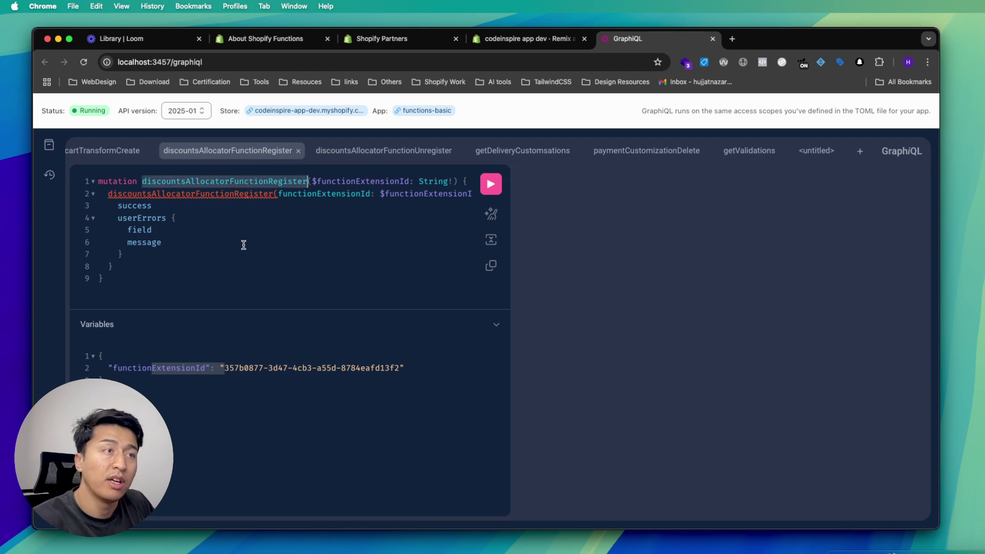
click(356, 152)
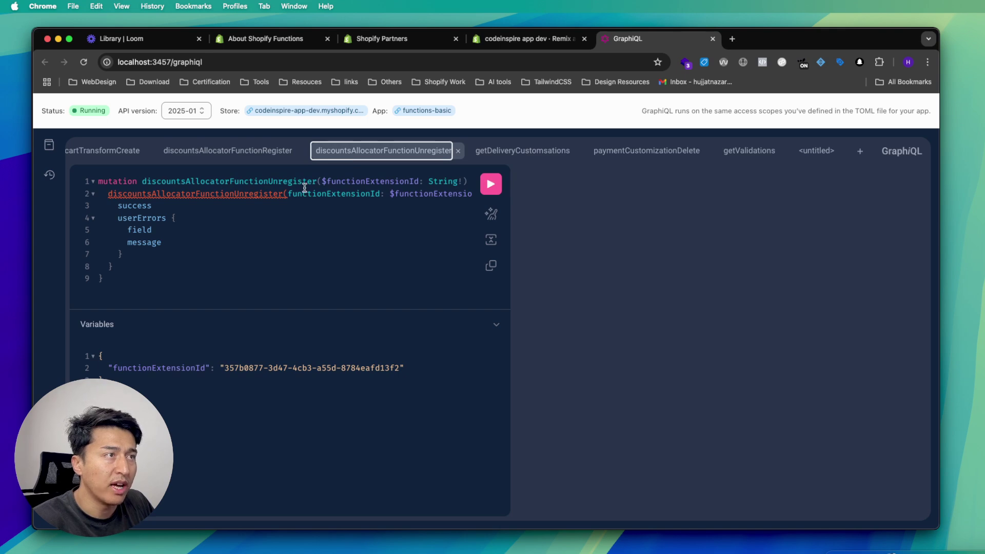
click(259, 195)
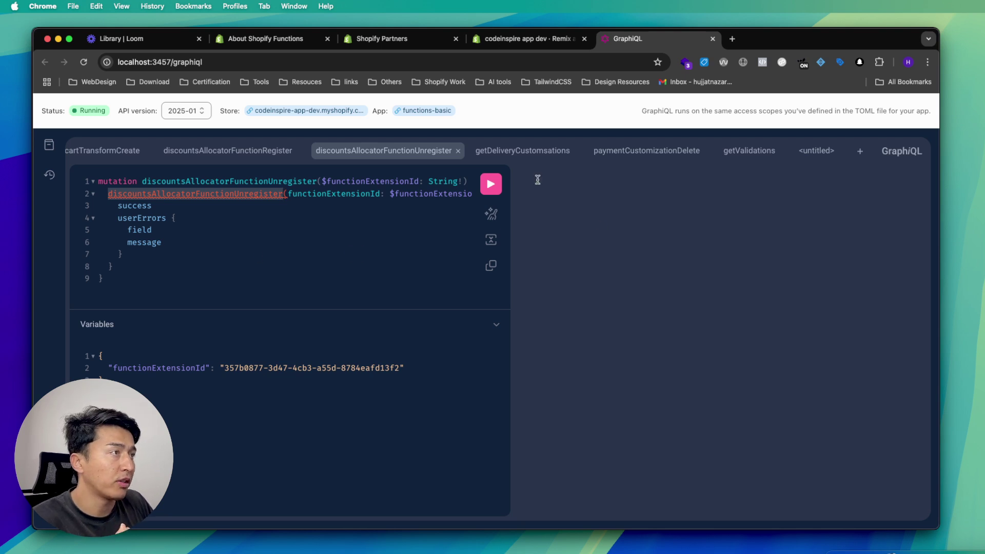
Inspect the getDeliveryCustomsations query fetching functionId, id and metafield fields
click(512, 155)
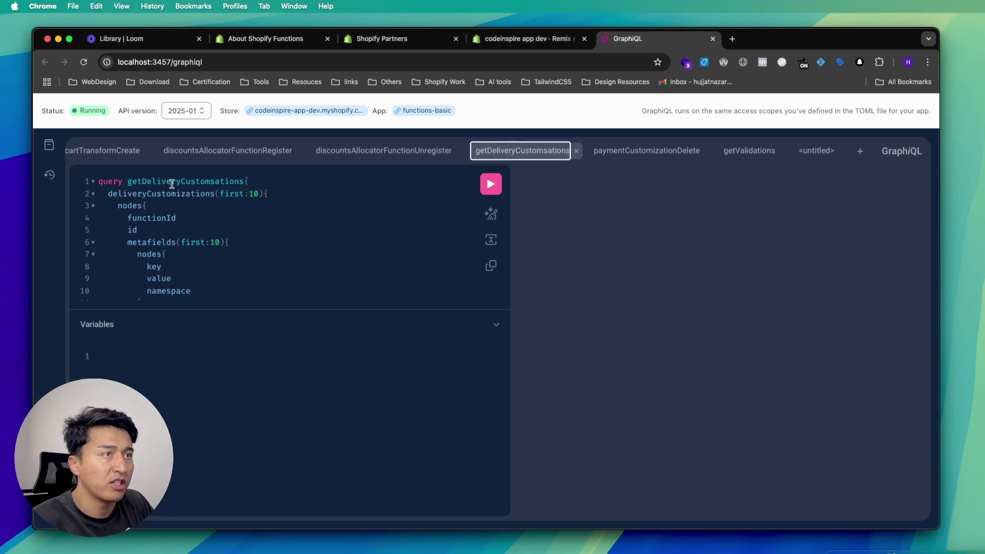
drag(172, 182, 267, 272)
click(267, 272)
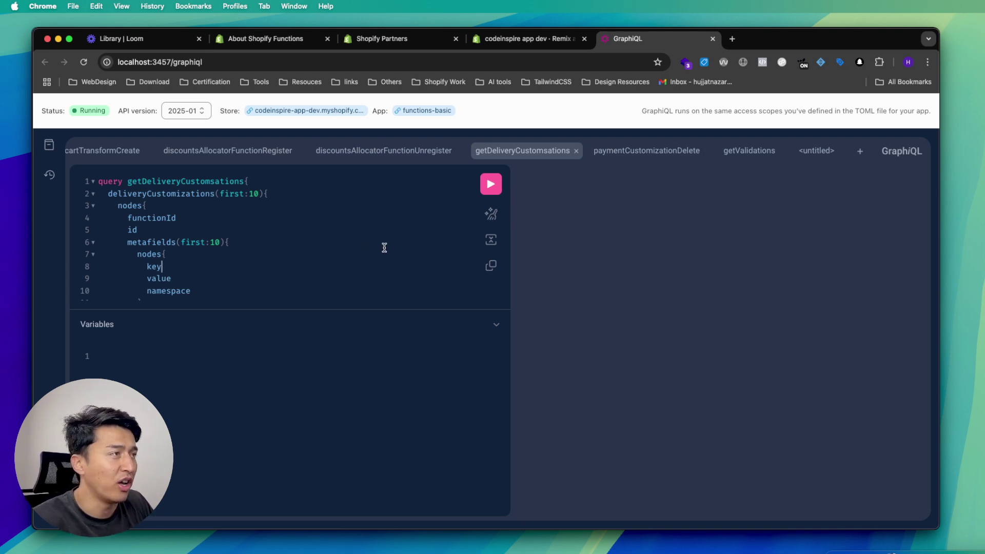
scroll(251, 260, down, 2)
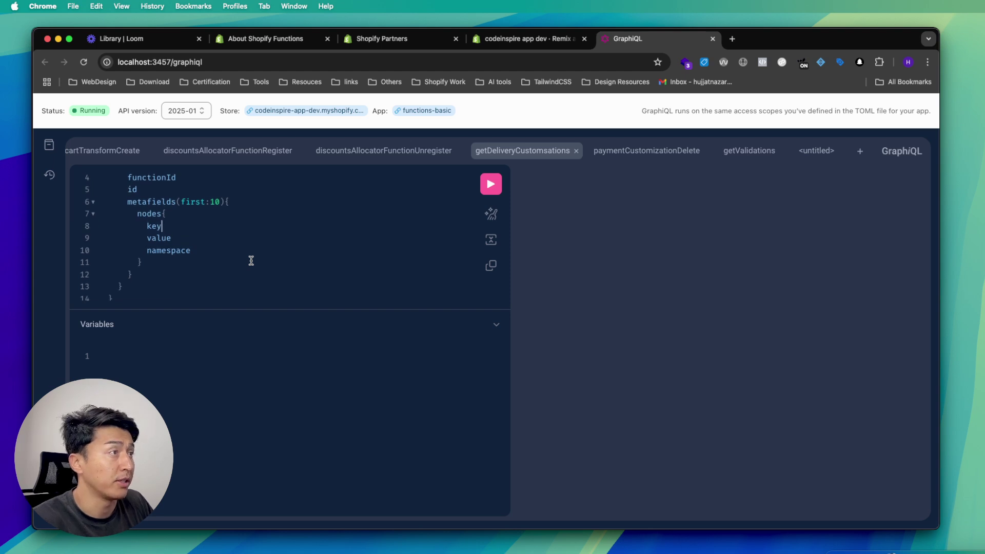
scroll(255, 260, up, 2)
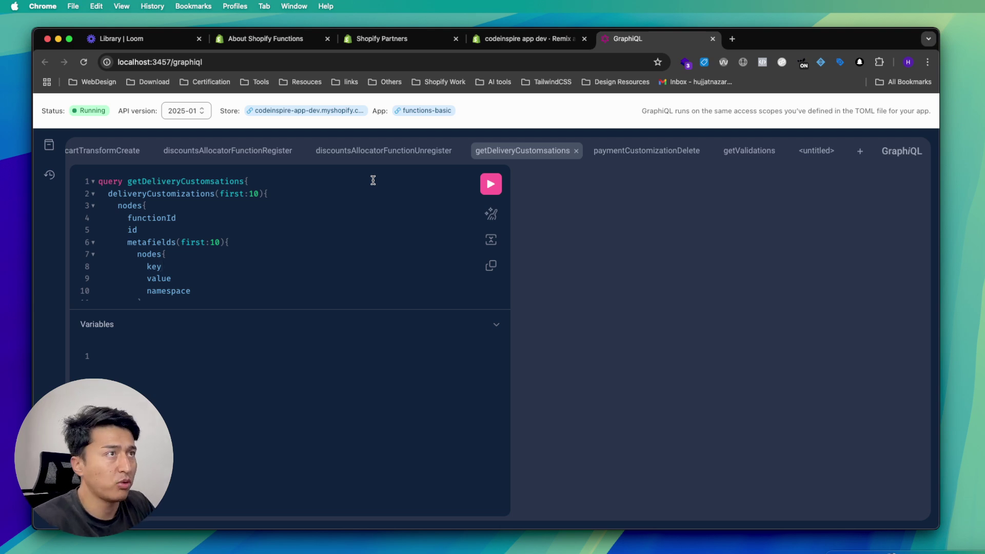
Open the Build a discount function tutorial from the About Shopify Functions docs page
click(283, 39)
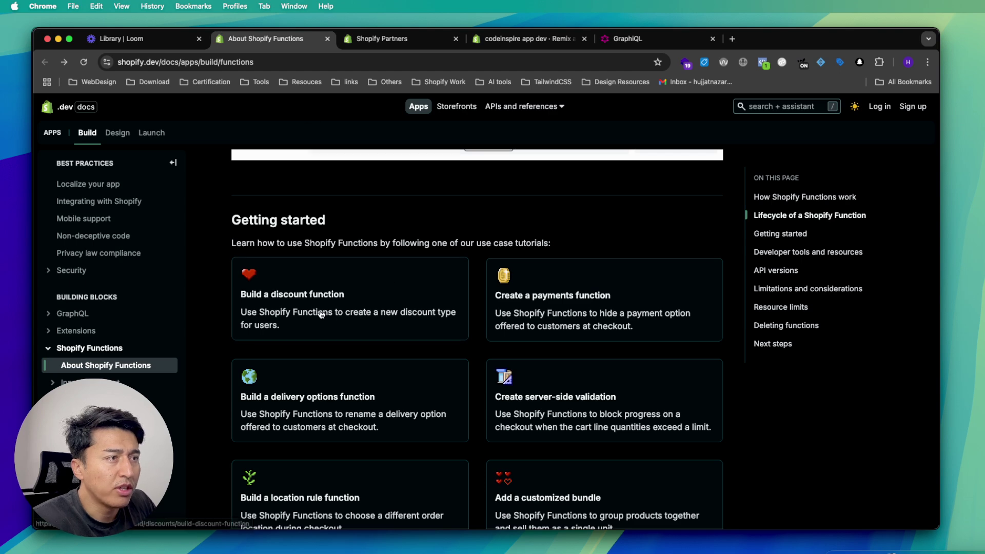
click(281, 301)
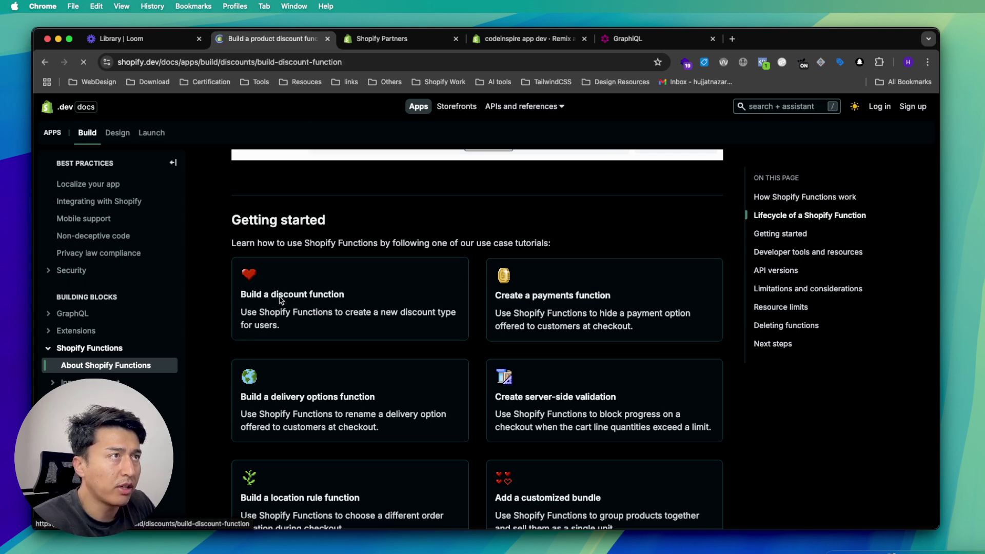